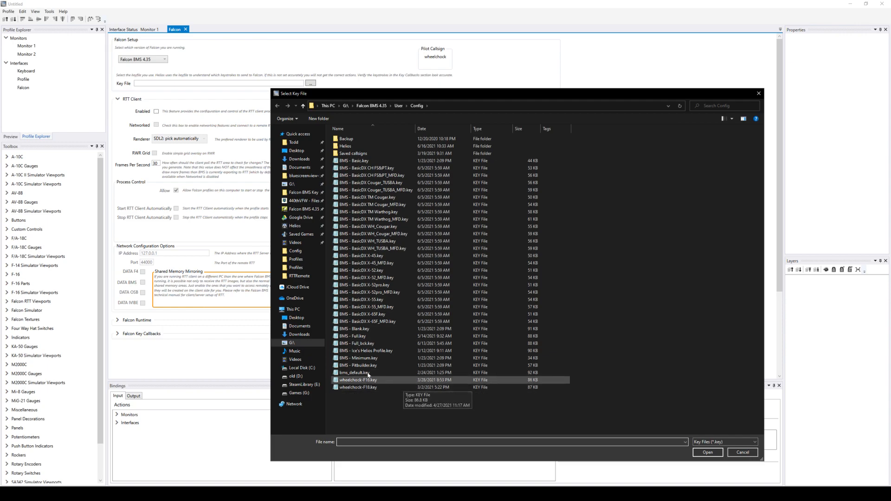
Use BMS - Full.key as the Falcon key file and enable the RTT client, accepting the advanced operation request
{"action": "left_click", "coordinate": [437, 336]}
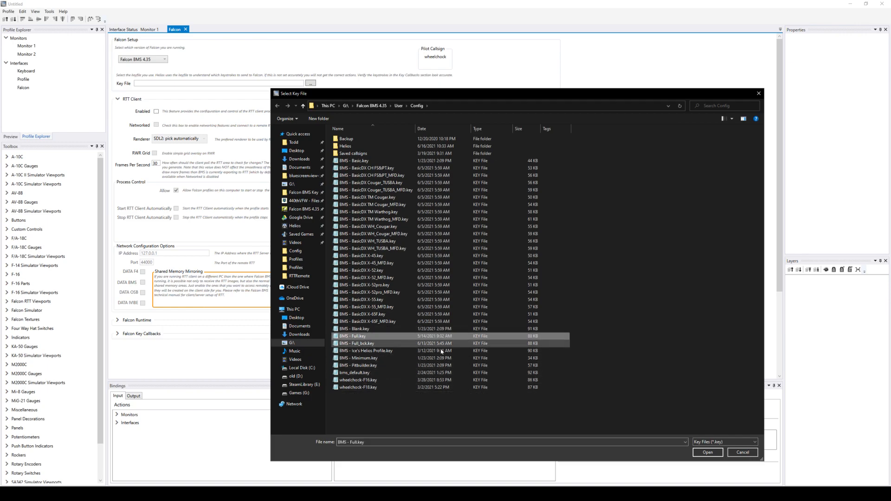
{"action": "left_click", "coordinate": [707, 453]}
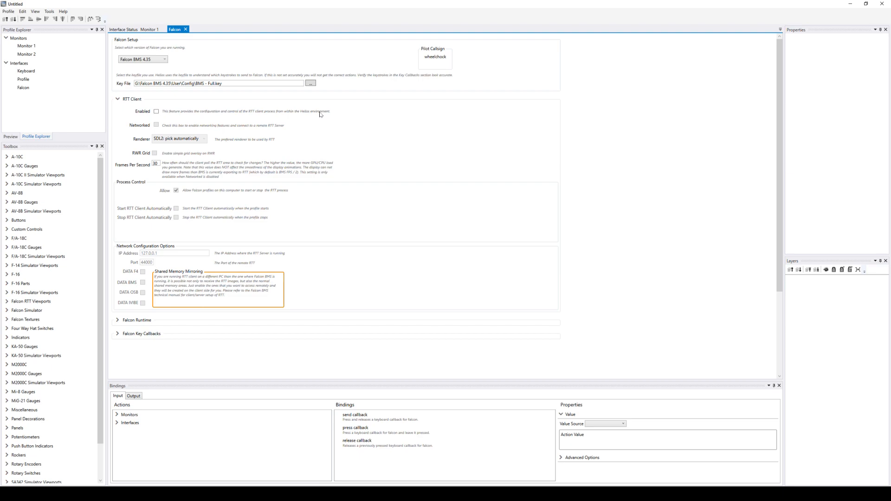
{"action": "left_click", "coordinate": [156, 112]}
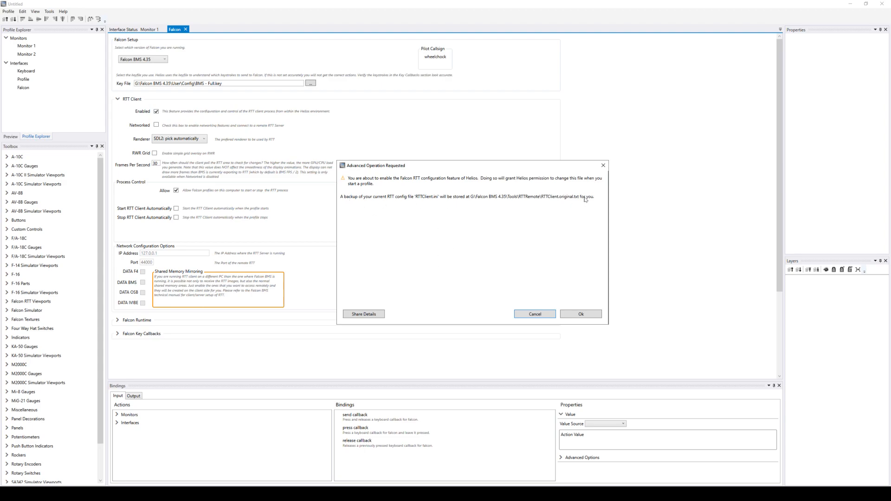
{"action": "left_click", "coordinate": [581, 315]}
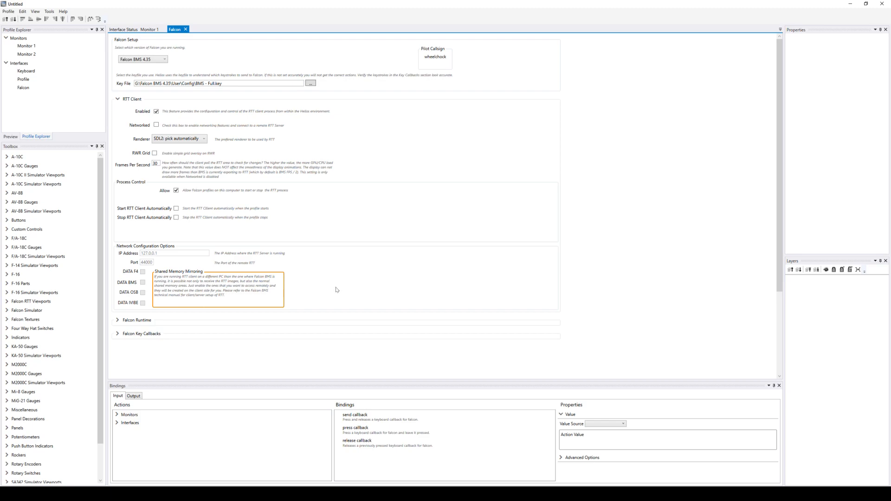
Try the RTT client's Networked and process-control Allow options, and look through the available renderers
{"action": "left_click", "coordinate": [156, 126]}
{"action": "left_click", "coordinate": [156, 125]}
{"action": "left_click", "coordinate": [204, 140]}
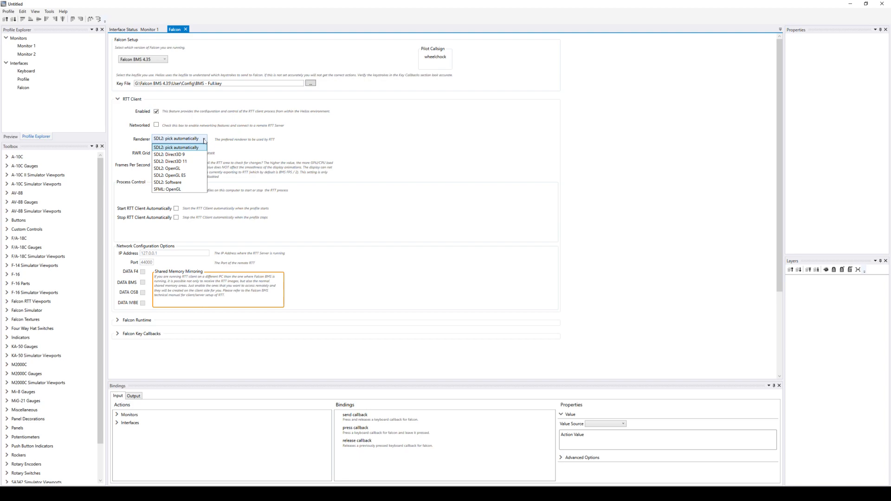
{"action": "left_click", "coordinate": [204, 139]}
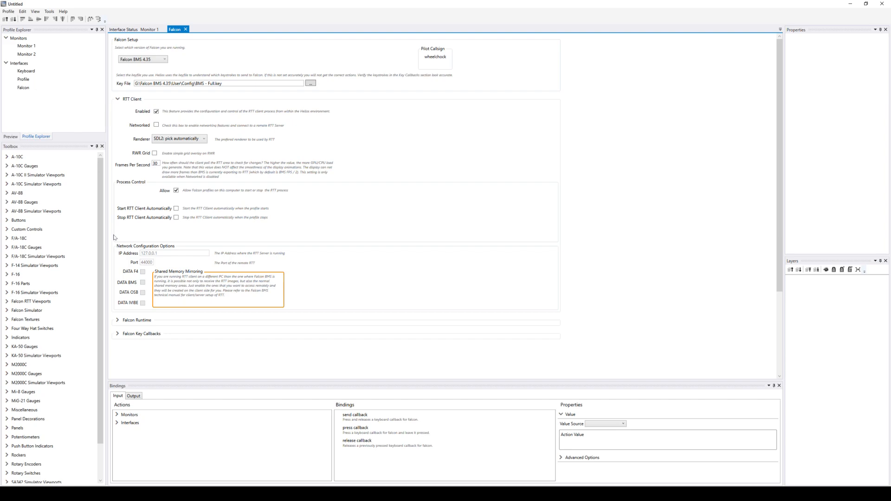
{"action": "left_click", "coordinate": [176, 190]}
{"action": "left_click", "coordinate": [176, 191]}
Have the RTT client start and stop automatically with the profile, and expand the Falcon interface's status details
{"action": "left_click", "coordinate": [177, 209]}
{"action": "left_click", "coordinate": [176, 217]}
{"action": "left_click", "coordinate": [121, 29]}
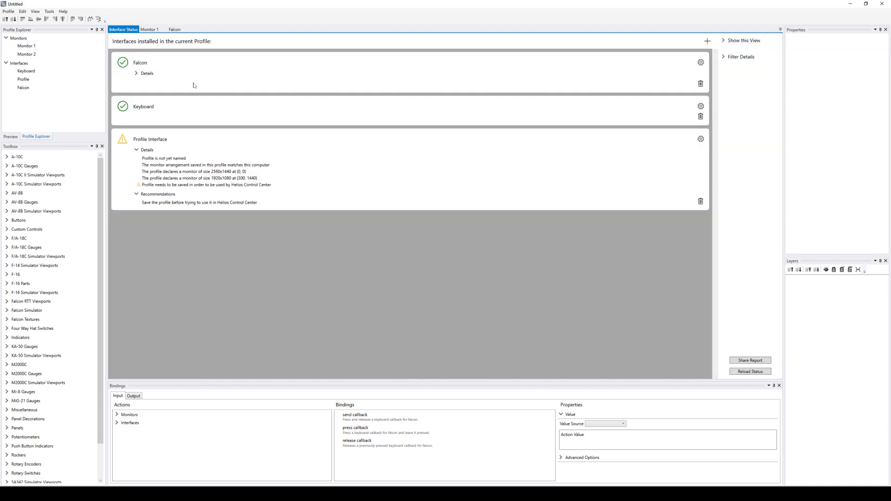
{"action": "left_click", "coordinate": [136, 76]}
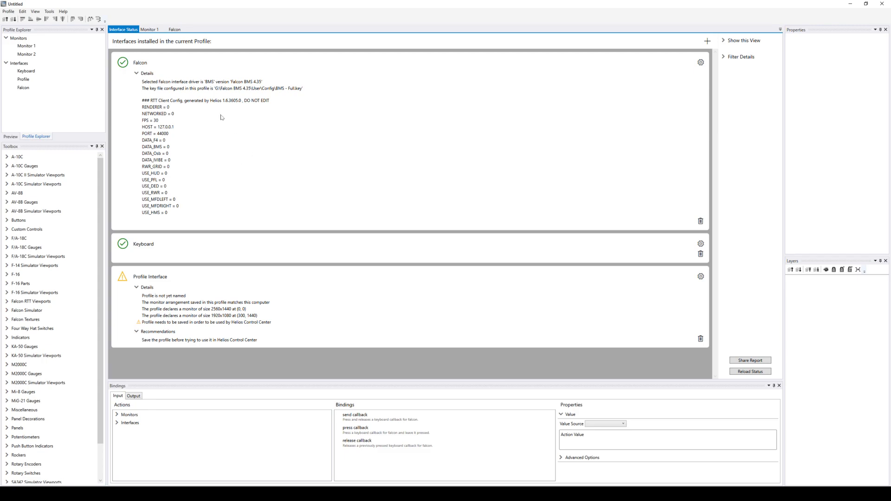
Add a Falcon RTT HUD ONTOP viewport along the lower edge of Monitor 1, near its horizontal centre
{"action": "left_click", "coordinate": [151, 30]}
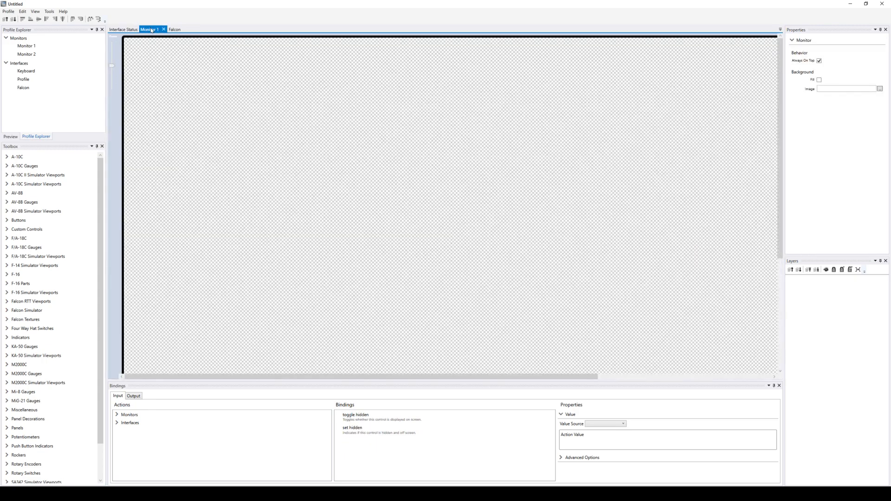
{"action": "left_click_drag", "start_coordinate": [112, 67], "coordinate": [112, 80]}
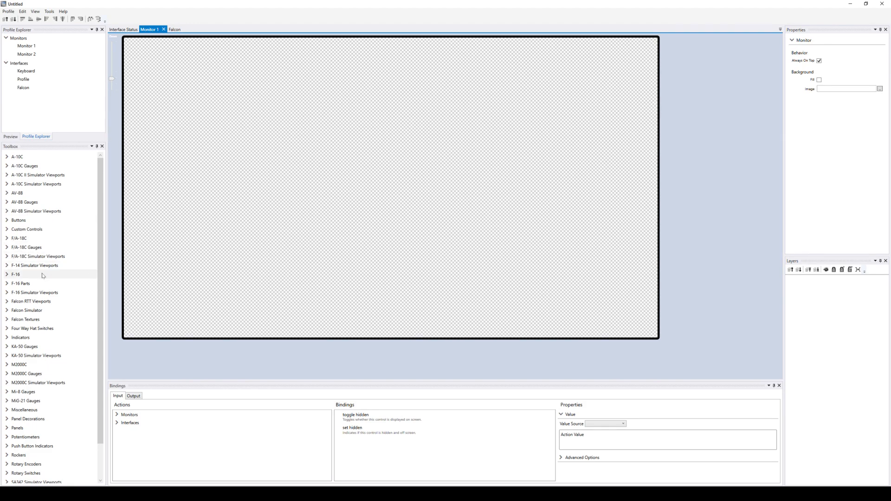
{"action": "left_click", "coordinate": [7, 303]}
{"action": "scroll", "coordinate": [70, 253], "scroll_direction": "down", "scroll_amount": 3}
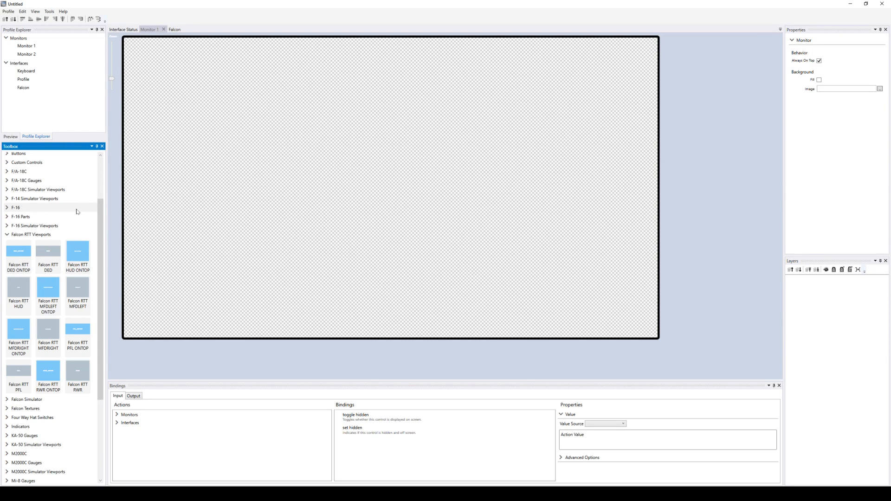
{"action": "left_click_drag", "start_coordinate": [77, 250], "coordinate": [470, 225]}
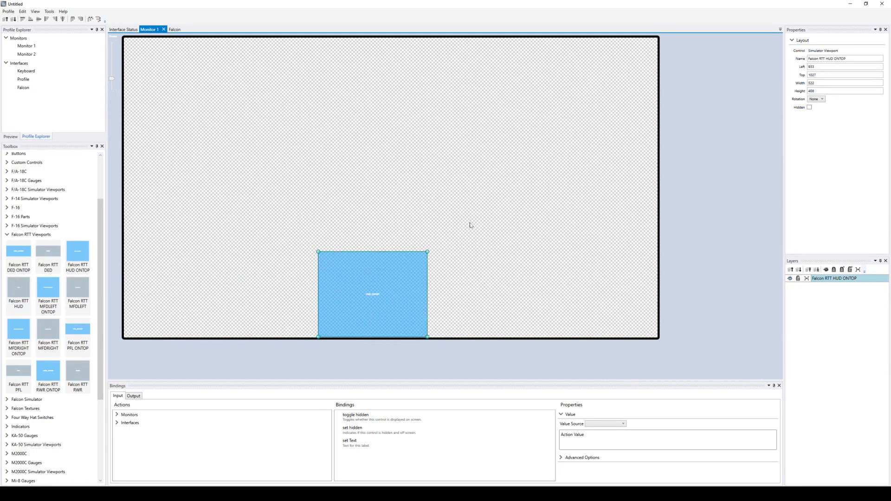
{"action": "left_click_drag", "start_coordinate": [372, 281], "coordinate": [379, 290]}
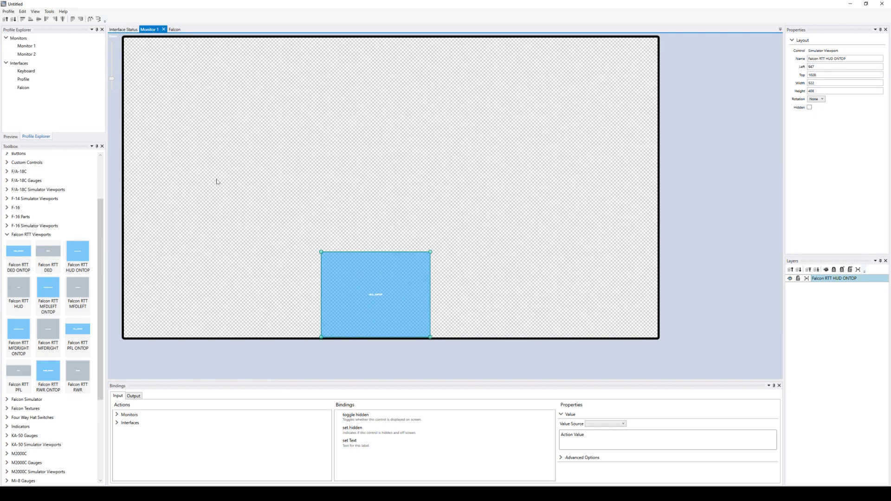
Show the monitor layout preview and move the HUD viewport to about 1008 left and 1012 top
{"action": "left_click", "coordinate": [11, 136]}
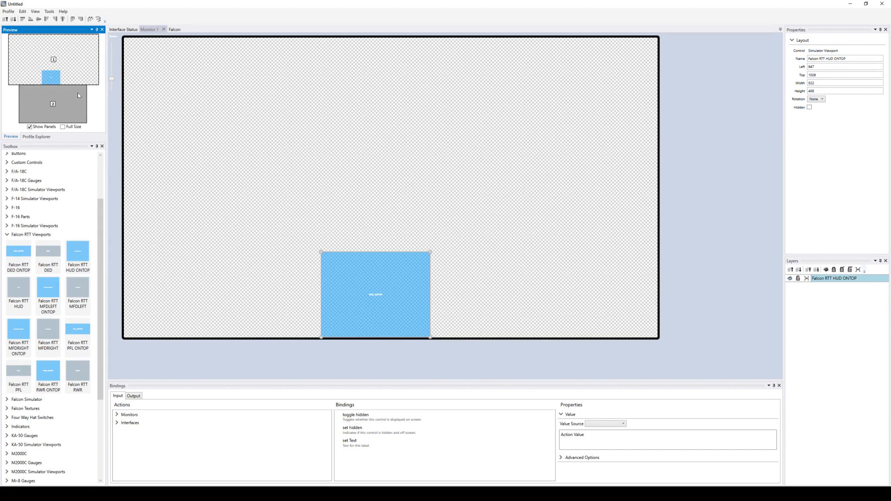
{"action": "left_click_drag", "start_coordinate": [330, 258], "coordinate": [357, 257]}
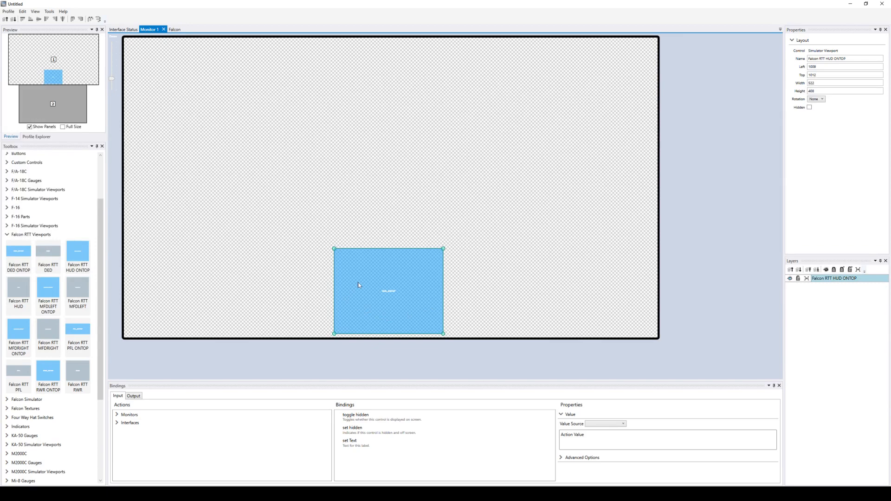
Try a background fill on Monitor 1 and restore its transparent background
{"action": "left_click", "coordinate": [270, 235]}
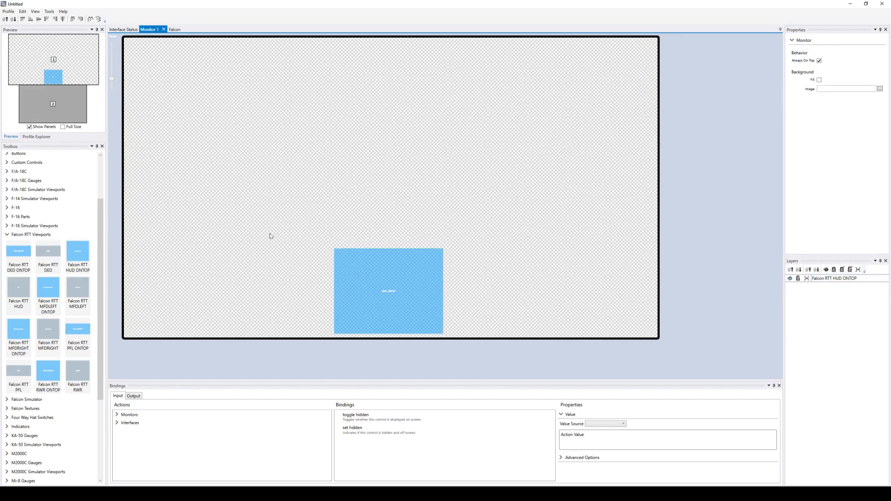
{"action": "left_click", "coordinate": [382, 262]}
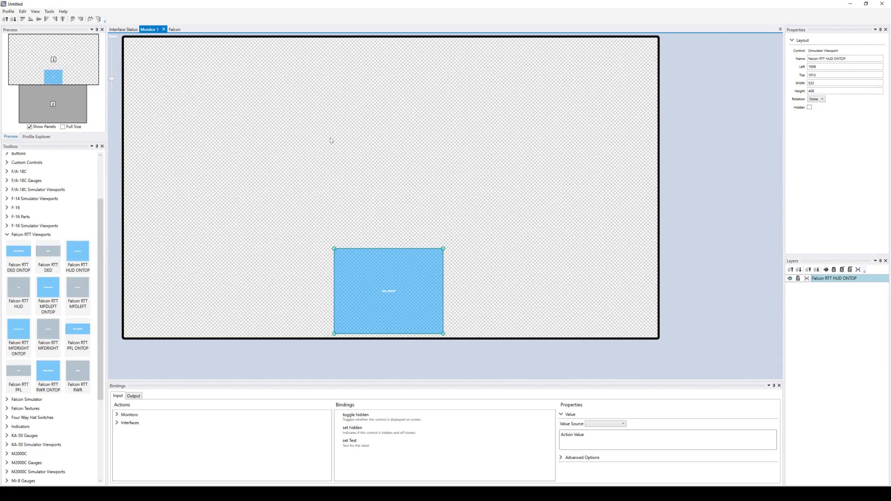
{"action": "left_click", "coordinate": [356, 123]}
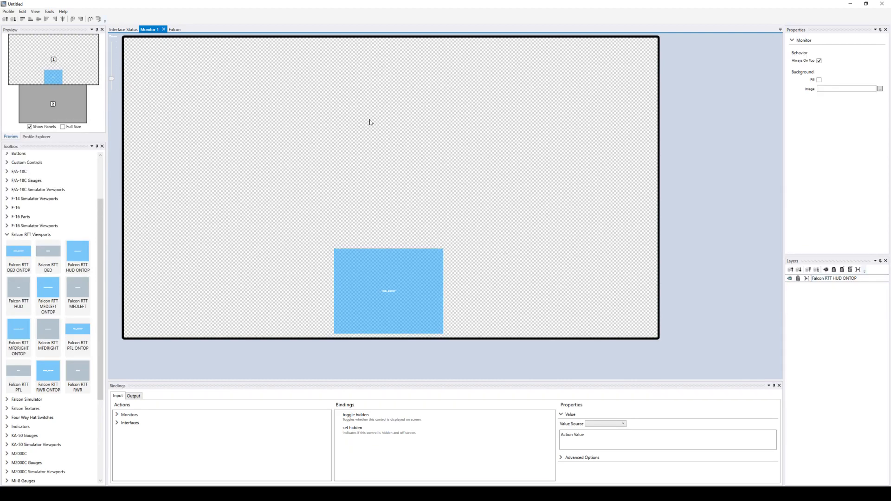
{"action": "left_click", "coordinate": [819, 79]}
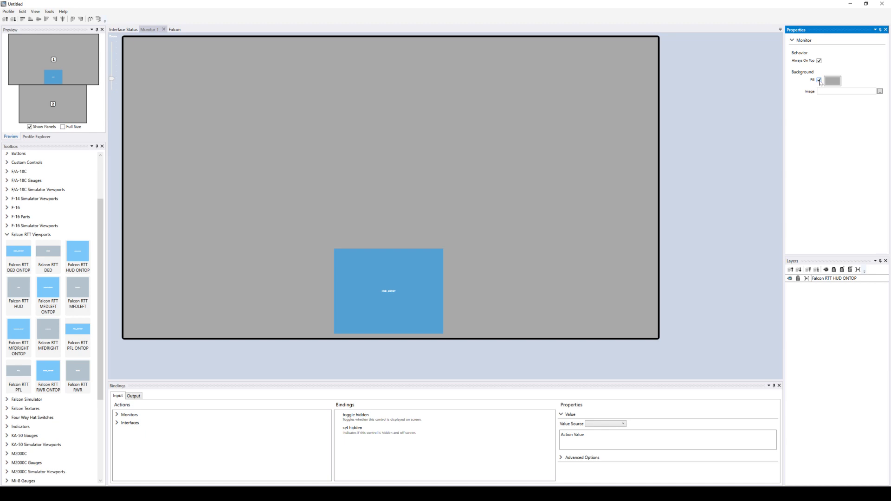
{"action": "left_click", "coordinate": [820, 80]}
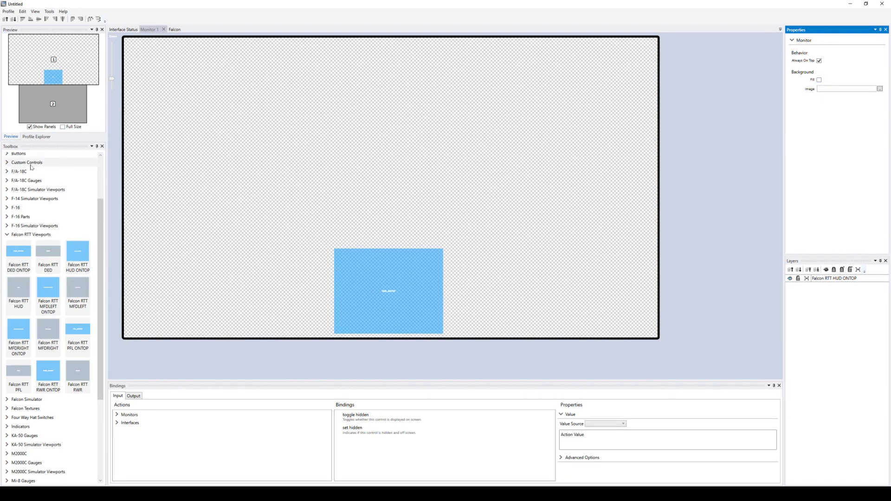
Place Falcon RTT viewports on Monitor 2: DED near the upper edge, MFDLEFT and MFDRIGHT in the lower corners
{"action": "left_click", "coordinate": [36, 136]}
{"action": "double_click", "coordinate": [30, 55]}
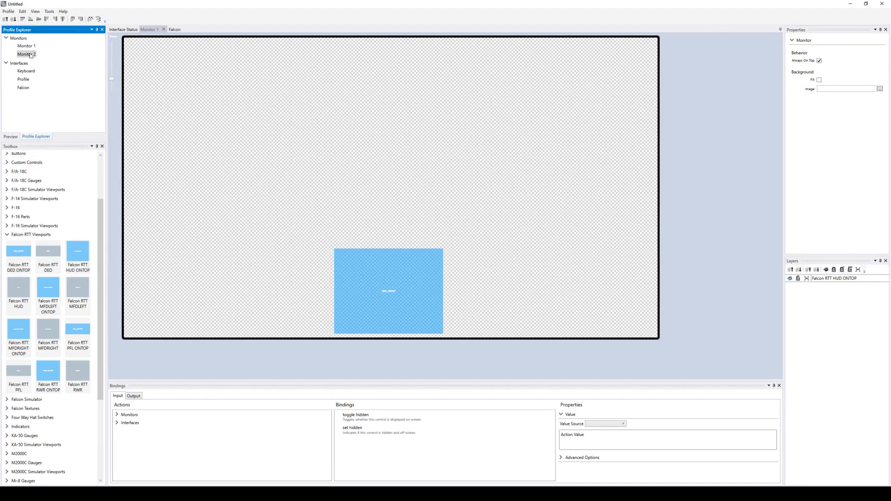
{"action": "left_click_drag", "start_coordinate": [111, 66], "coordinate": [112, 74]}
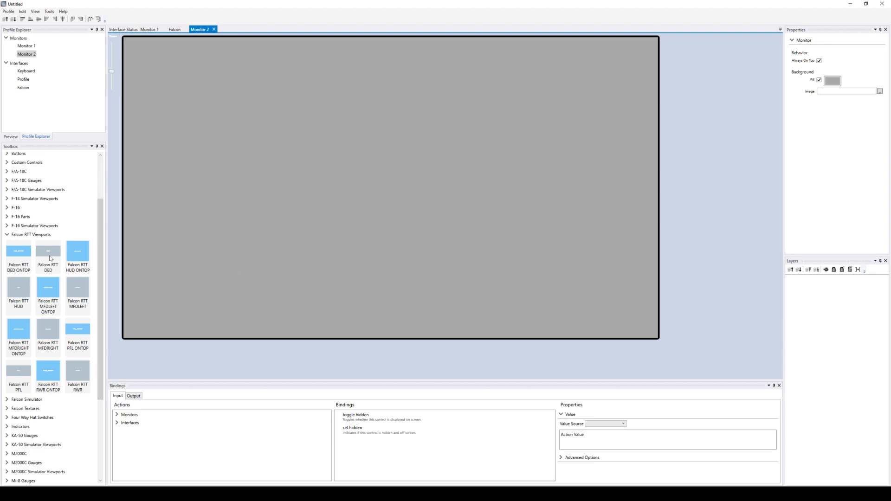
{"action": "left_click_drag", "start_coordinate": [51, 258], "coordinate": [478, 57]}
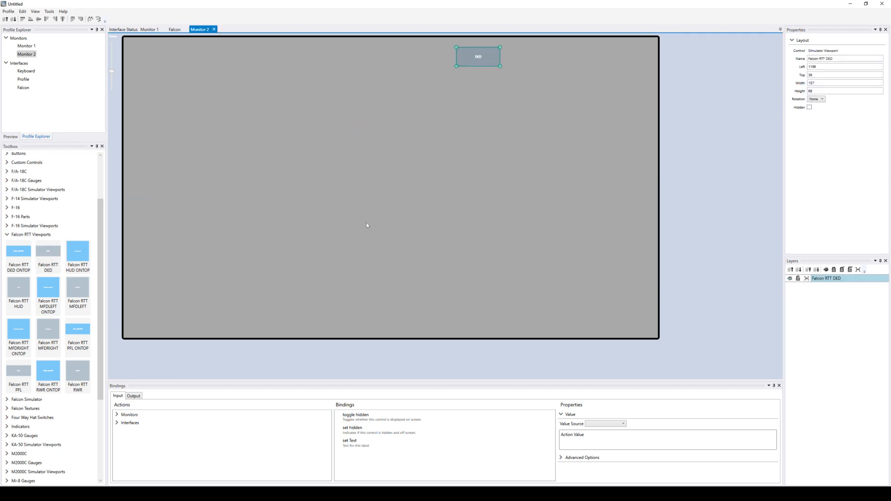
{"action": "left_click_drag", "start_coordinate": [83, 291], "coordinate": [229, 245]}
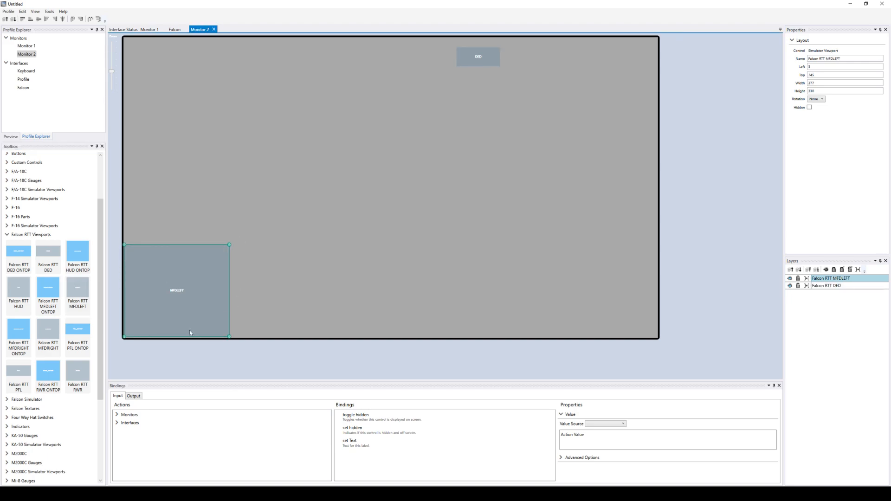
{"action": "left_click_drag", "start_coordinate": [50, 332], "coordinate": [535, 235]}
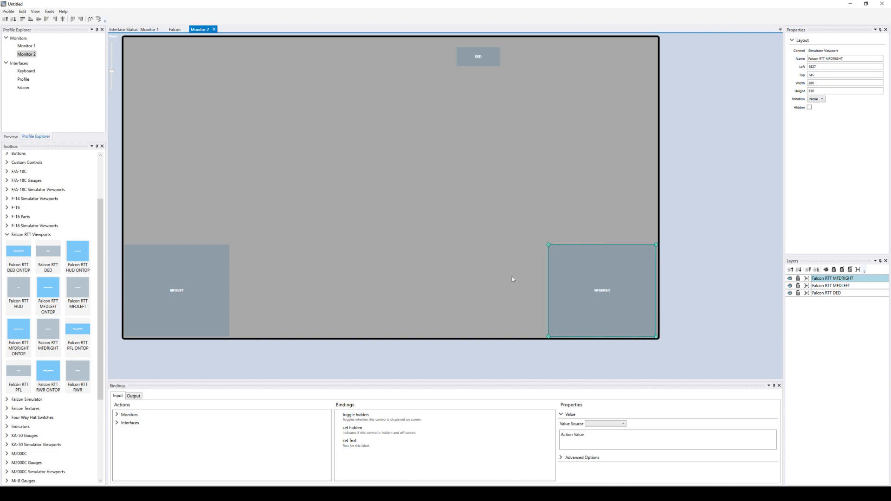
{"action": "left_click", "coordinate": [508, 281]}
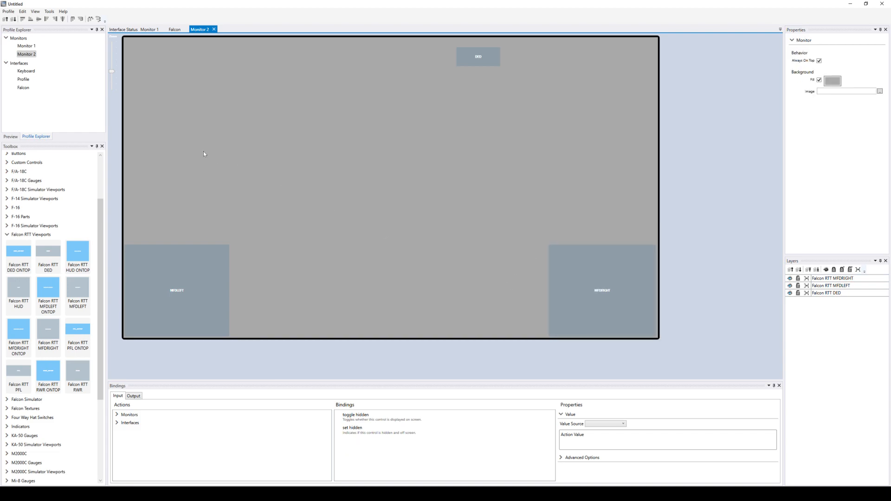
{"action": "left_click", "coordinate": [175, 284]}
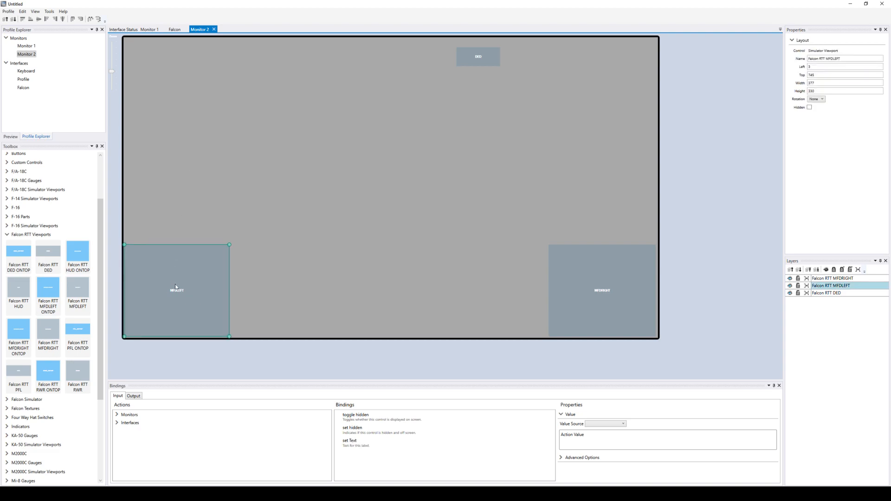
{"action": "left_click", "coordinate": [584, 292]}
{"action": "left_click", "coordinate": [461, 55]}
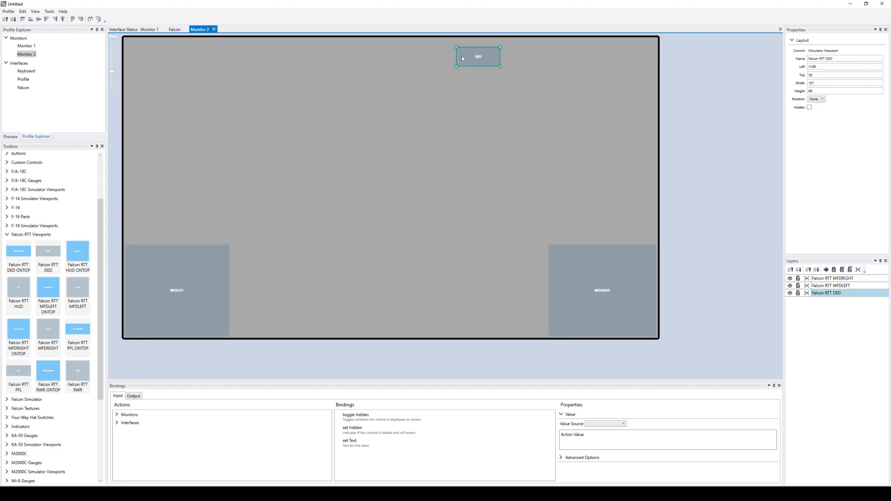
Replace the MFDRIGHT viewport on Monitor 2 with a Falcon RTT MFDRIGHT ONTOP viewport in the same lower-right corner
{"action": "left_click", "coordinate": [569, 291]}
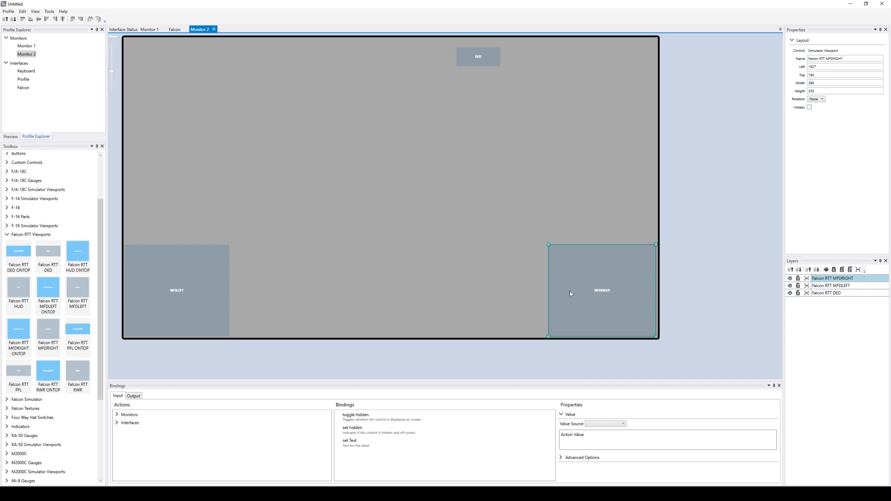
{"action": "key", "text": "Delete"}
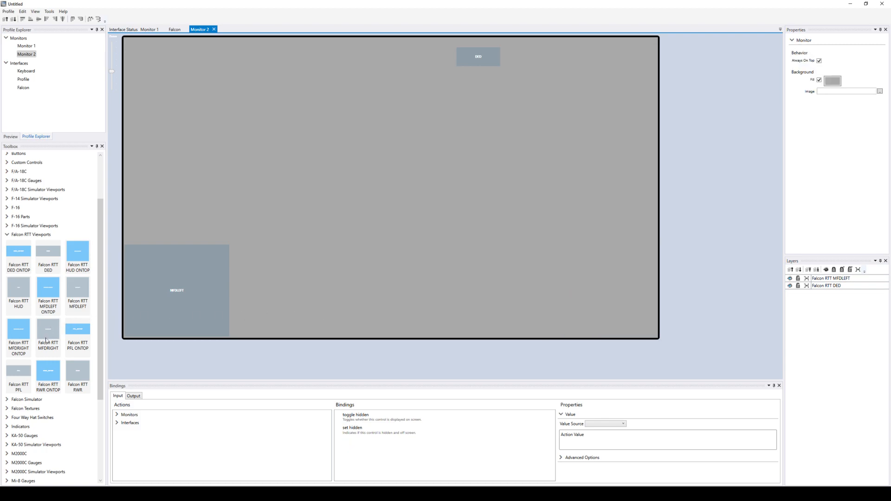
{"action": "left_click_drag", "start_coordinate": [24, 330], "coordinate": [535, 236]}
{"action": "left_click", "coordinate": [444, 236]}
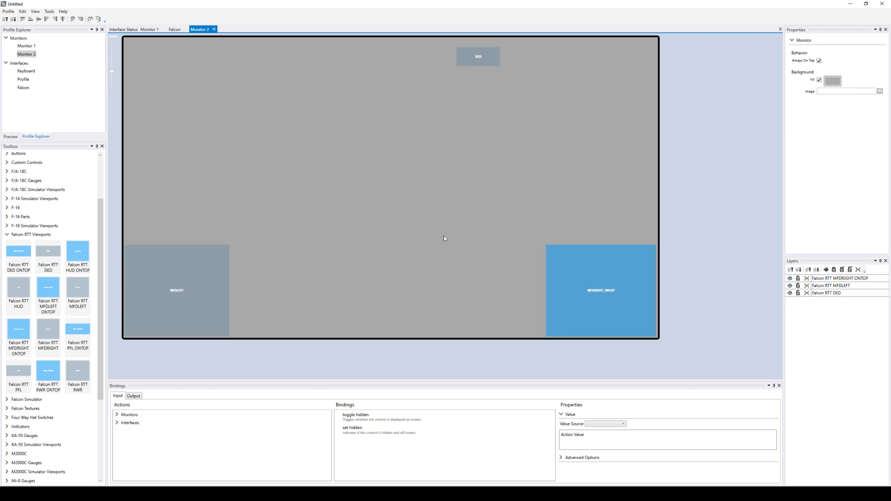
{"action": "left_click", "coordinate": [598, 268]}
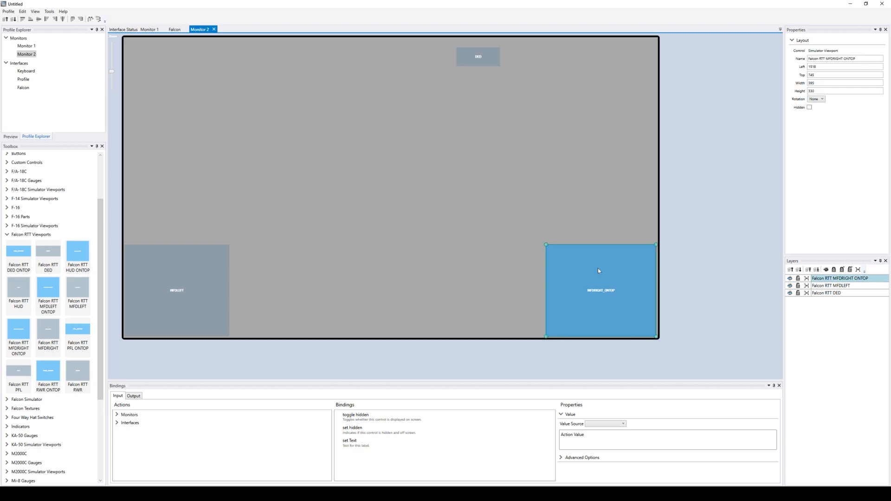
{"action": "left_click", "coordinate": [480, 54]}
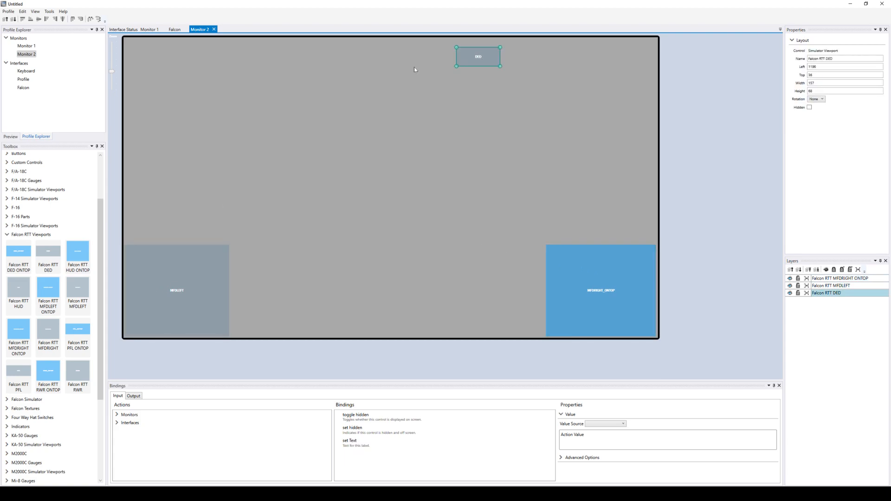
{"action": "left_click", "coordinate": [281, 219]}
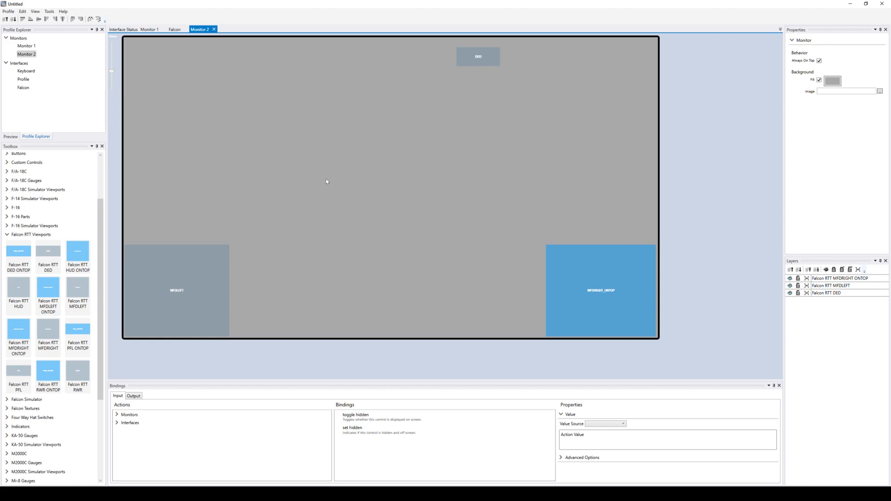
Save the profile over the existing Untitled.hpf in the Helios Profiles folder
{"action": "key", "text": "ctrl+s"}
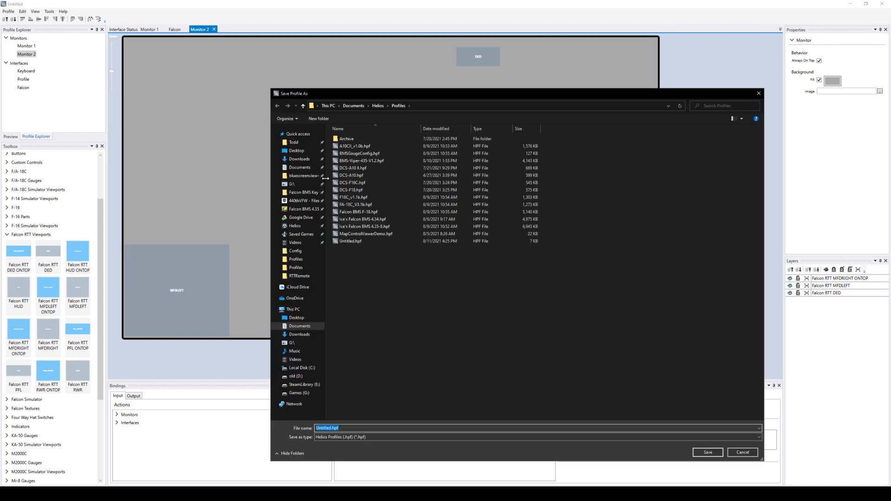
{"action": "left_click", "coordinate": [708, 452]}
{"action": "left_click", "coordinate": [469, 272]}
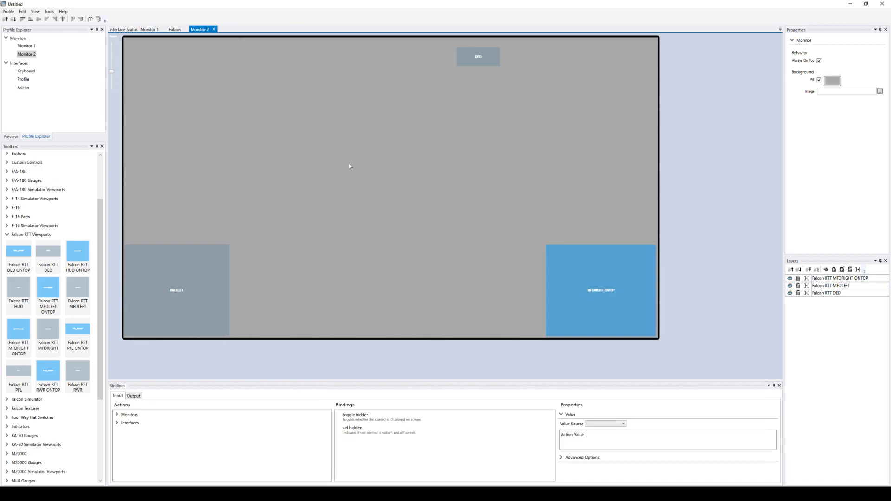
Switch to Helios Control Center on a cleared desktop and select the Untitled profile
{"action": "left_click", "coordinate": [851, 5]}
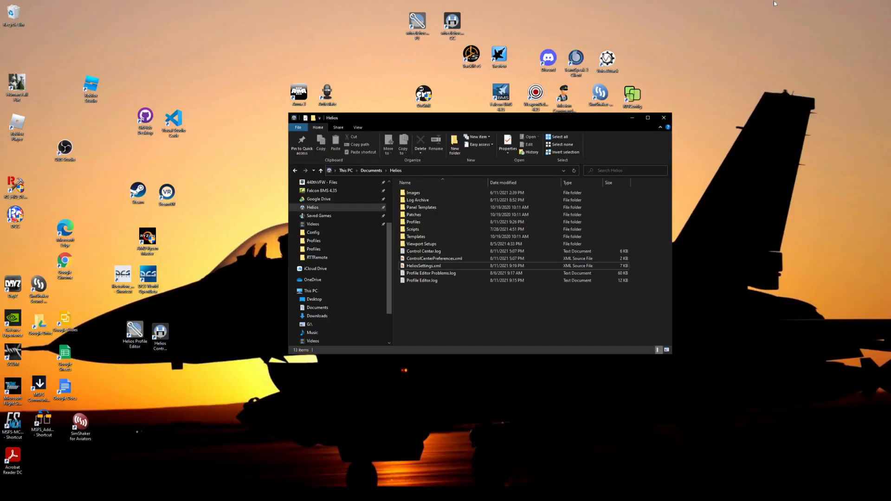
{"action": "left_click", "coordinate": [632, 118]}
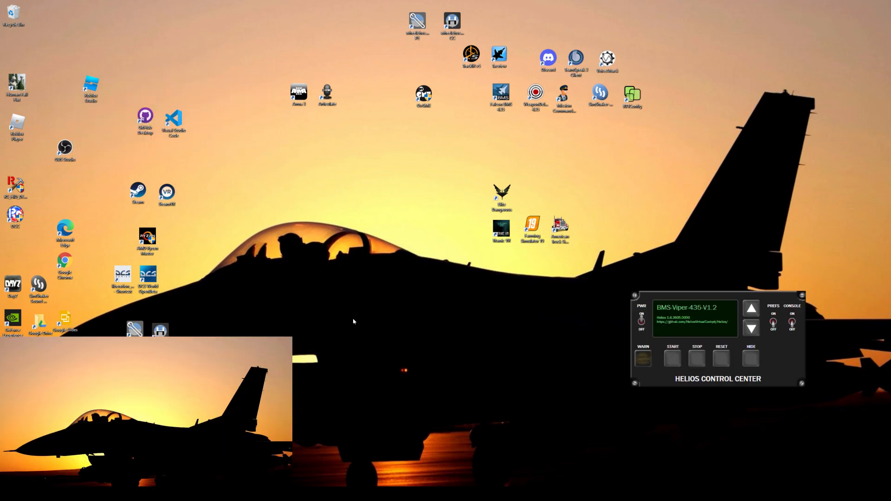
{"action": "left_click", "coordinate": [751, 329]}
{"action": "left_click", "coordinate": [751, 328]}
{"action": "left_click", "coordinate": [751, 328]}
{"action": "left_click", "coordinate": [754, 331]}
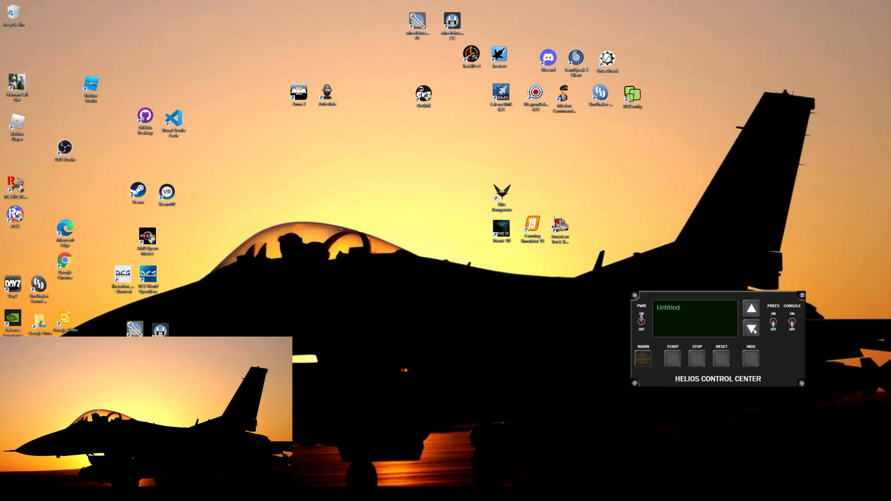
Start the Untitled profile and move the Helios folder window around to check how it layers with the viewports
{"action": "left_click", "coordinate": [671, 359]}
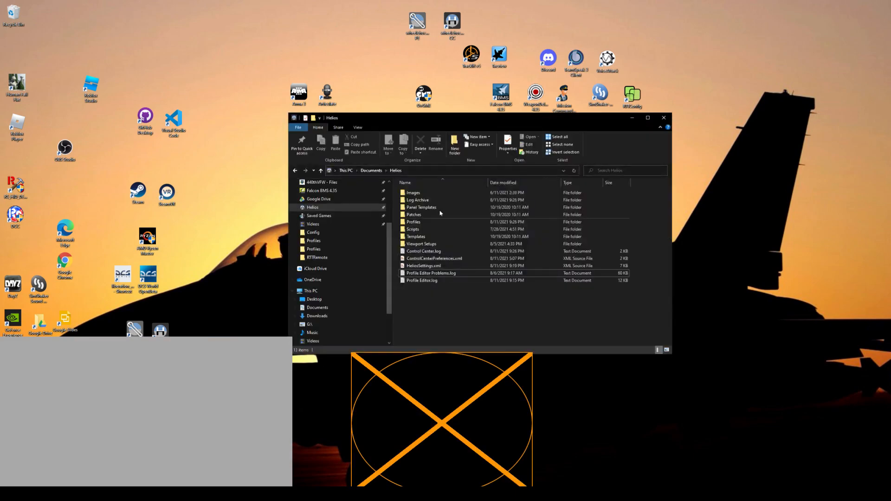
{"action": "left_click_drag", "start_coordinate": [506, 123], "coordinate": [388, 124]}
{"action": "left_click", "coordinate": [517, 123]}
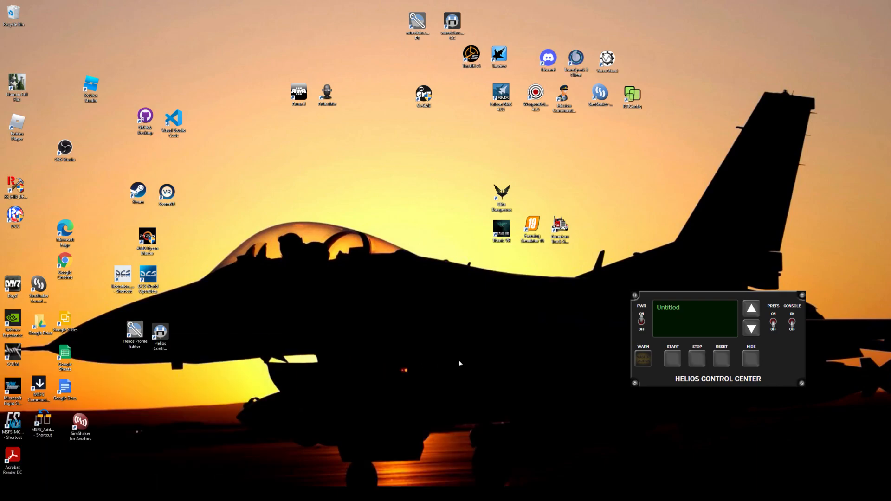
Return to the Profile Editor, hide the Control Center, and turn off Always On Top for Monitor 2
{"action": "left_click", "coordinate": [386, 494]}
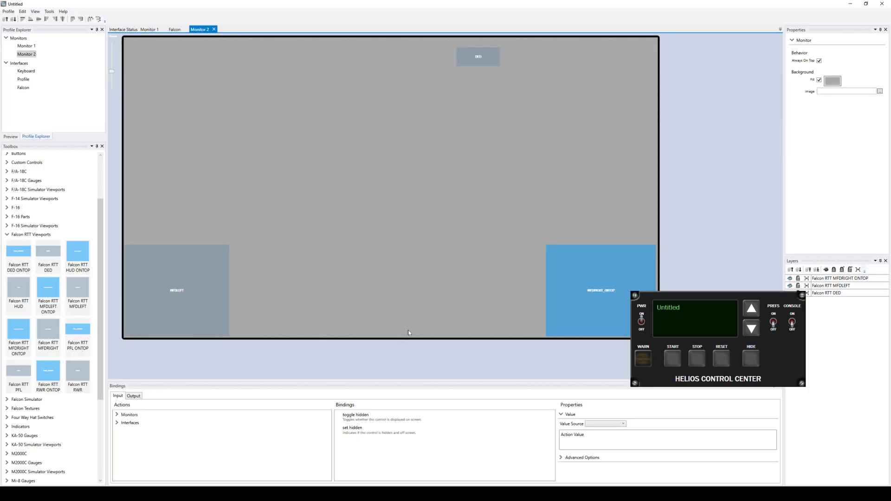
{"action": "left_click", "coordinate": [752, 359]}
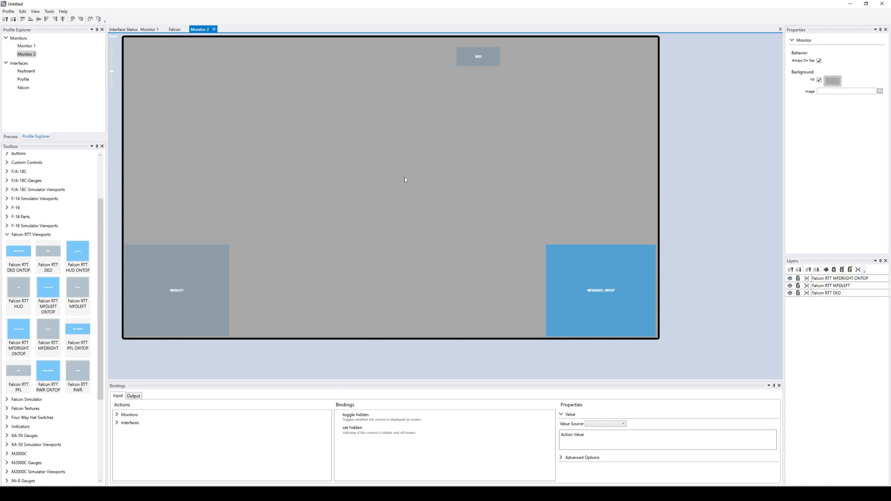
{"action": "left_click", "coordinate": [601, 298]}
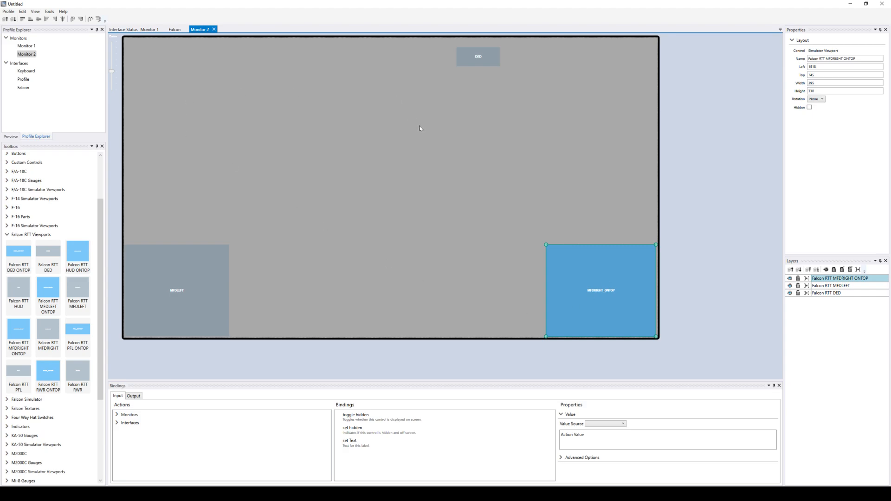
{"action": "left_click", "coordinate": [422, 142]}
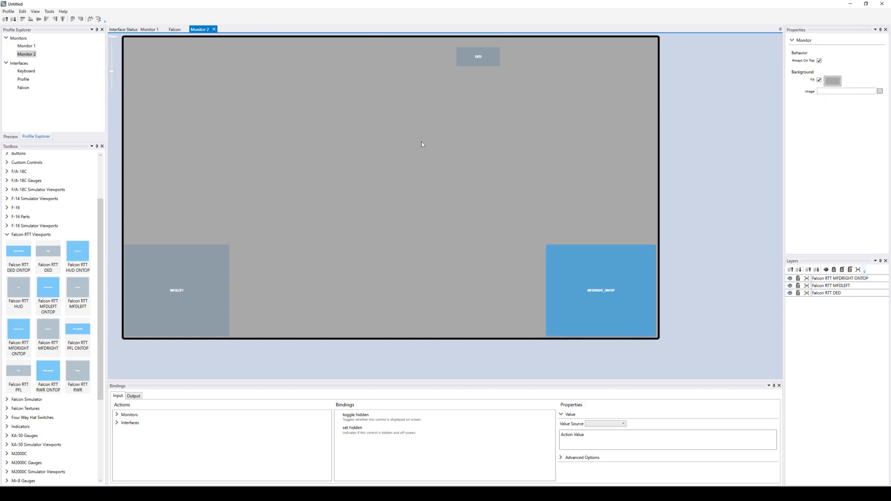
{"action": "left_click", "coordinate": [819, 61]}
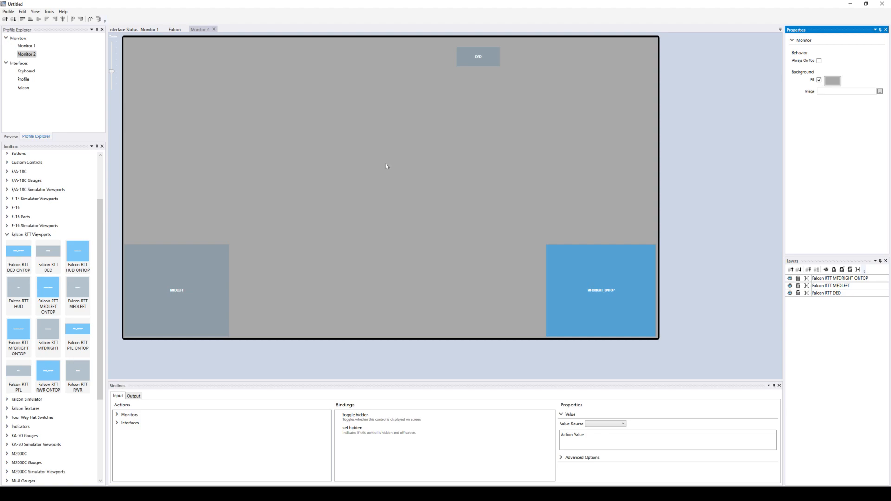
{"action": "left_click", "coordinate": [573, 278]}
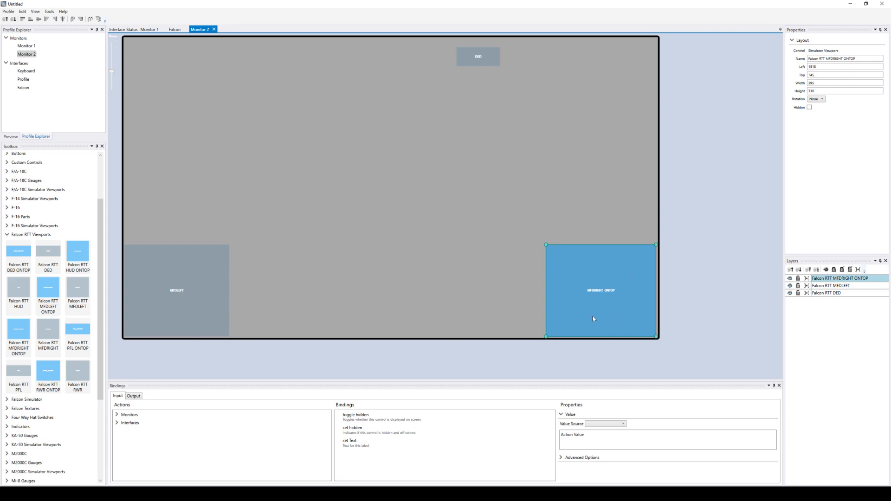
{"action": "left_click", "coordinate": [414, 225]}
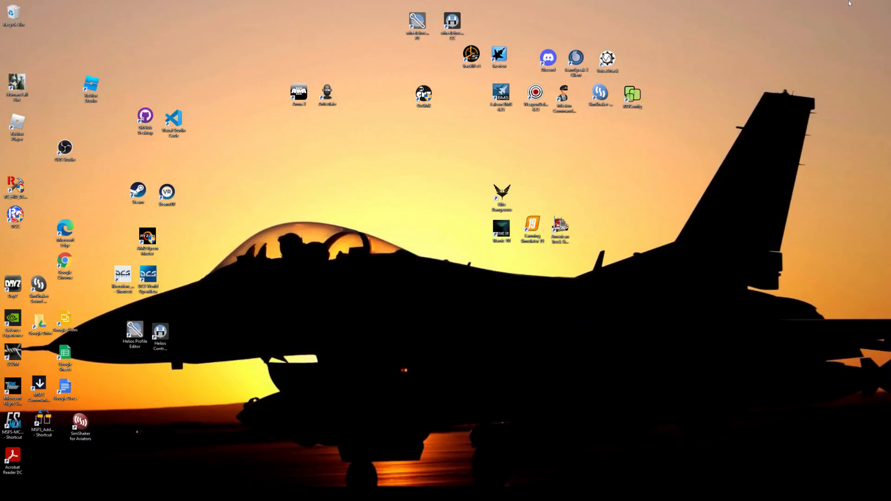
Switch to Helios Control Center and test the Untitled profile by starting and stopping it
{"action": "left_click", "coordinate": [850, 3]}
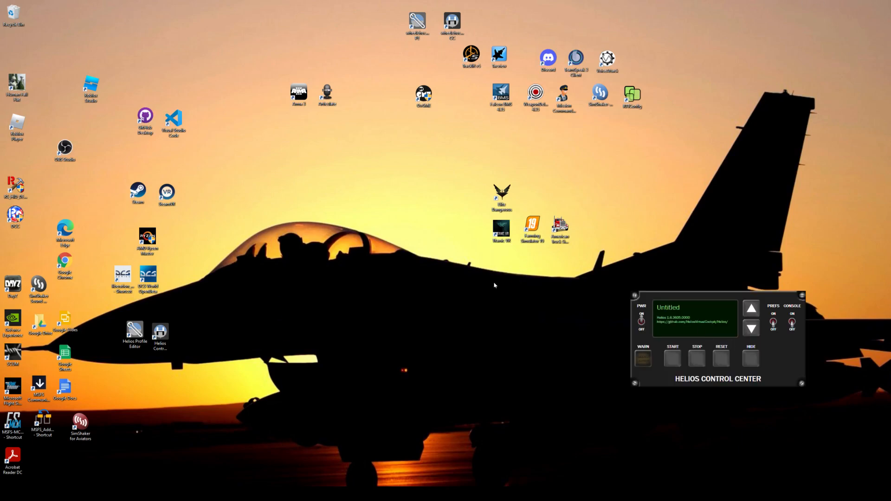
{"action": "left_click", "coordinate": [674, 358]}
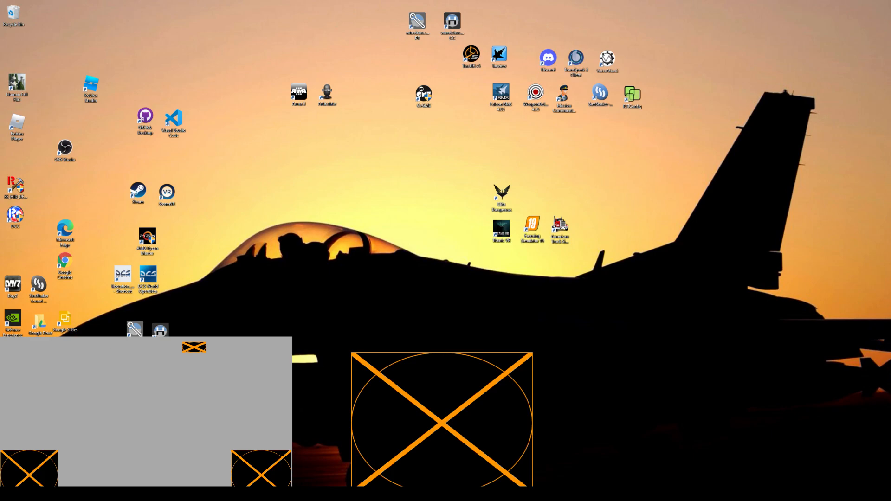
{"action": "left_click", "coordinate": [697, 361]}
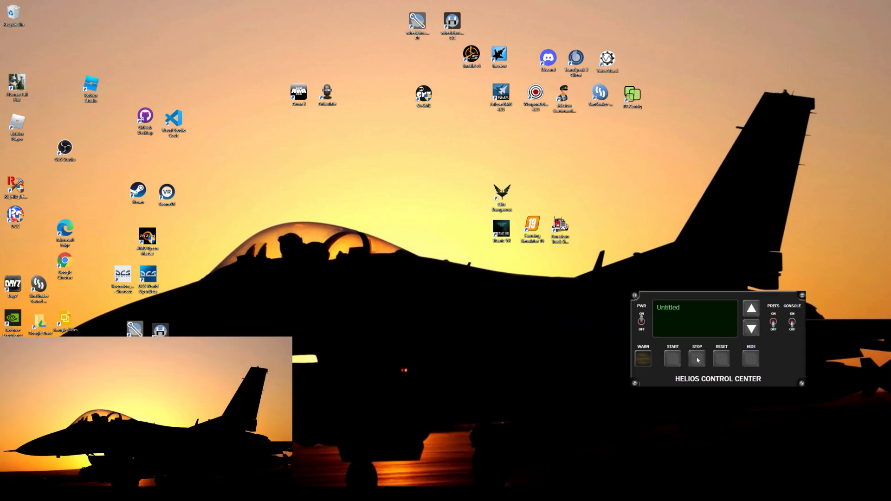
Select the BMS-Viper-435-V1.2 profile in Helios Control Center
{"action": "left_click", "coordinate": [752, 312]}
{"action": "left_click", "coordinate": [752, 312]}
{"action": "left_click", "coordinate": [752, 312]}
{"action": "left_click", "coordinate": [752, 312]}
{"action": "left_click", "coordinate": [752, 312]}
{"action": "left_click", "coordinate": [752, 312]}
{"action": "left_click", "coordinate": [753, 312]}
{"action": "left_click", "coordinate": [752, 312]}
Switch to the Profile Editor and open BMS-Viper-435-V1.2.hpf
{"action": "left_click", "coordinate": [279, 494]}
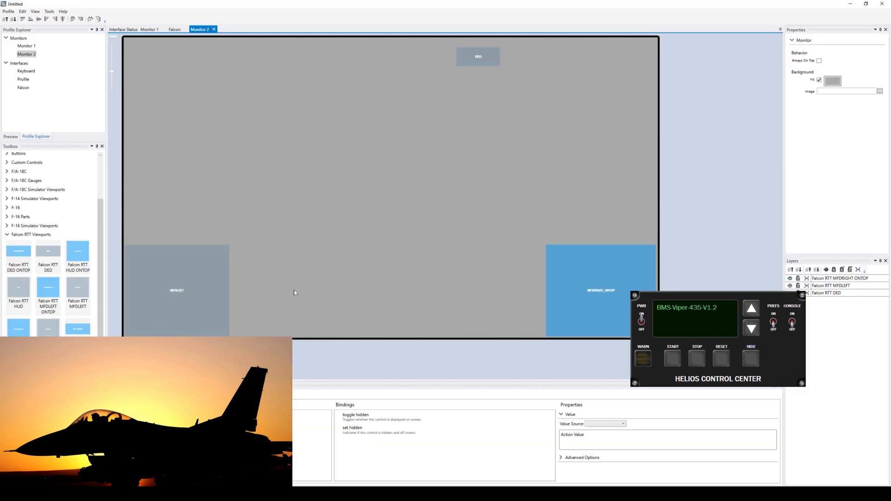
{"action": "left_click", "coordinate": [9, 11]}
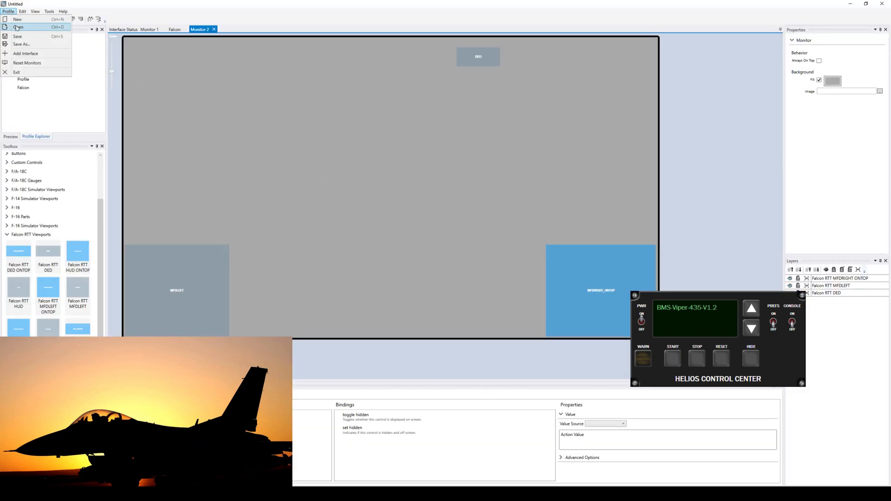
{"action": "left_click", "coordinate": [19, 26]}
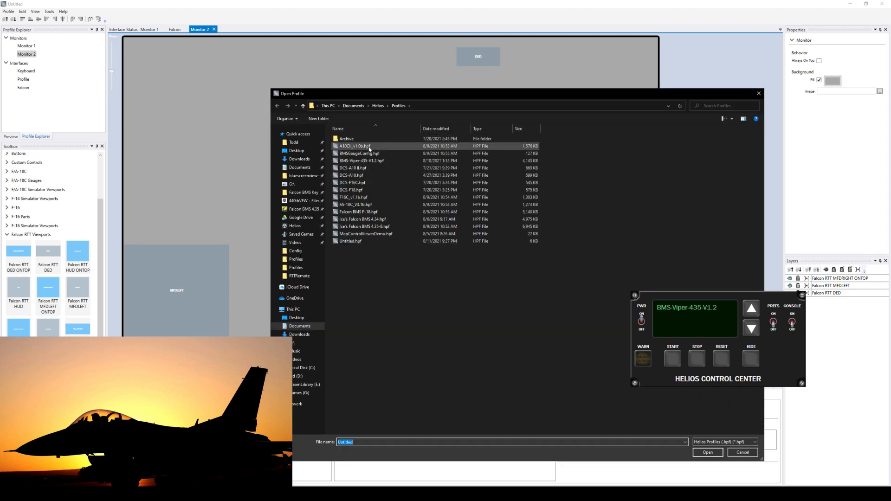
{"action": "left_click", "coordinate": [370, 161]}
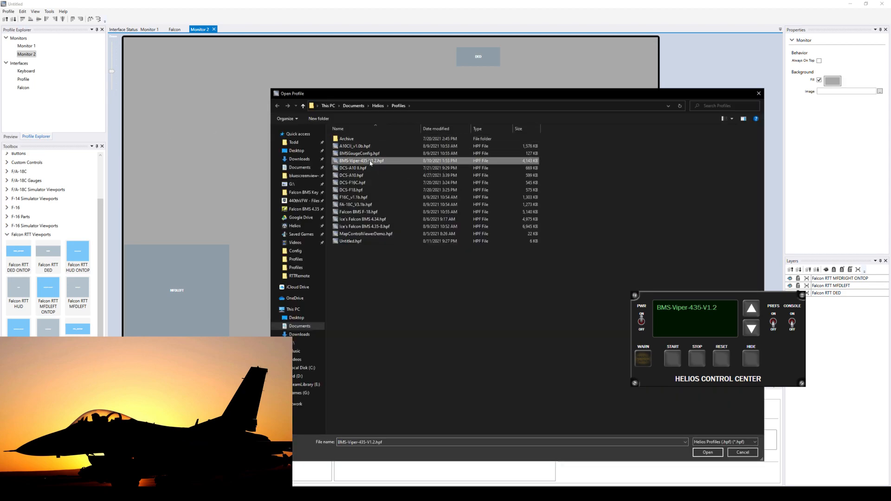
{"action": "left_click", "coordinate": [708, 452]}
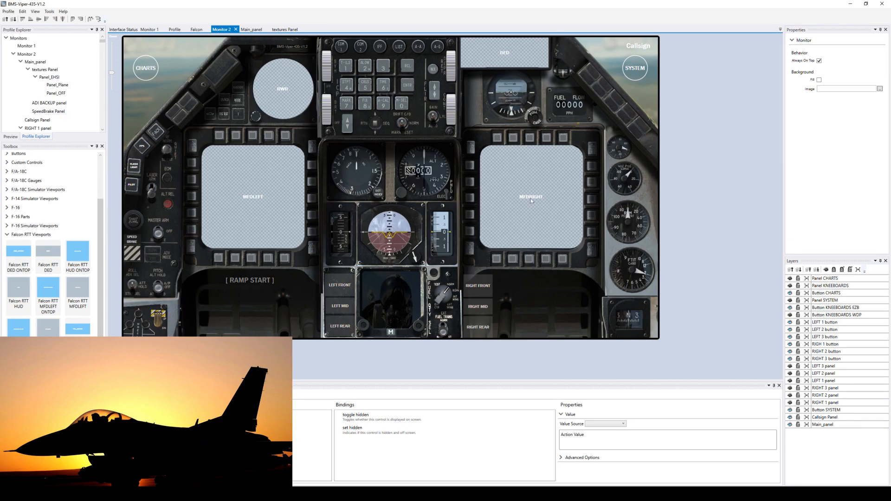
Compare the RTT viewport placement on the textures Panel with the cockpit artwork on Monitor 2 and Main_panel
{"action": "left_click", "coordinate": [285, 30]}
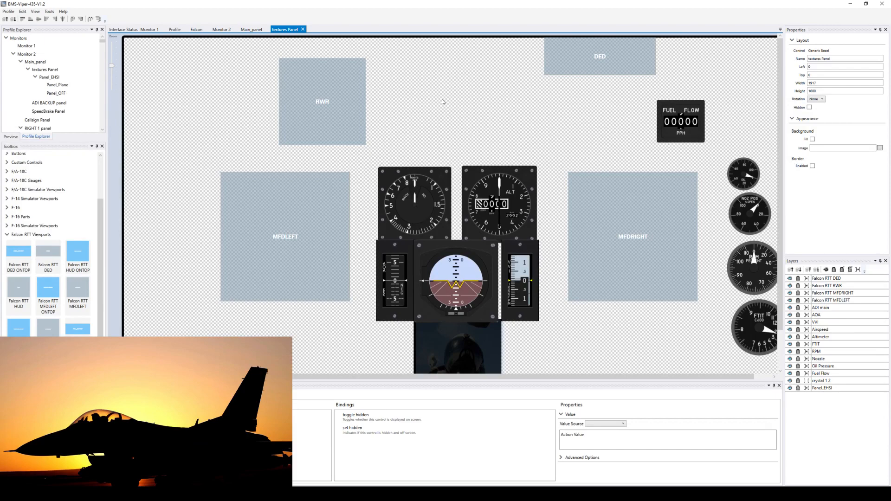
{"action": "left_click", "coordinate": [320, 109]}
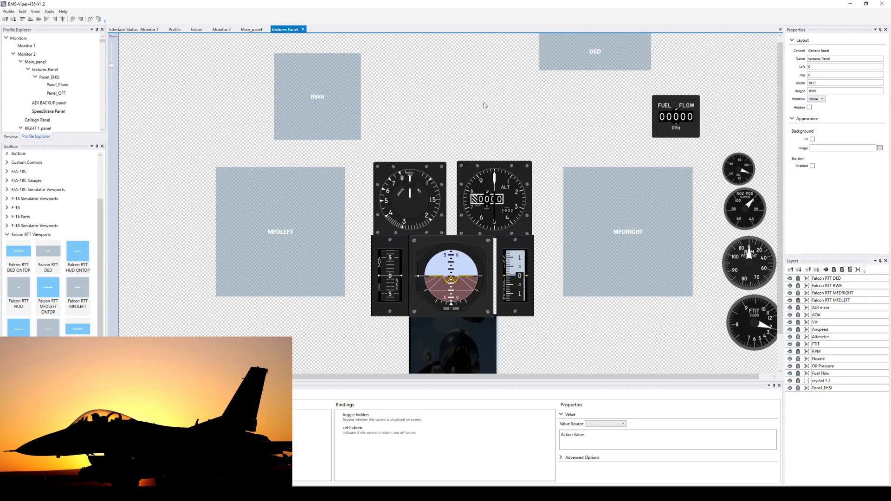
{"action": "left_click", "coordinate": [225, 32]}
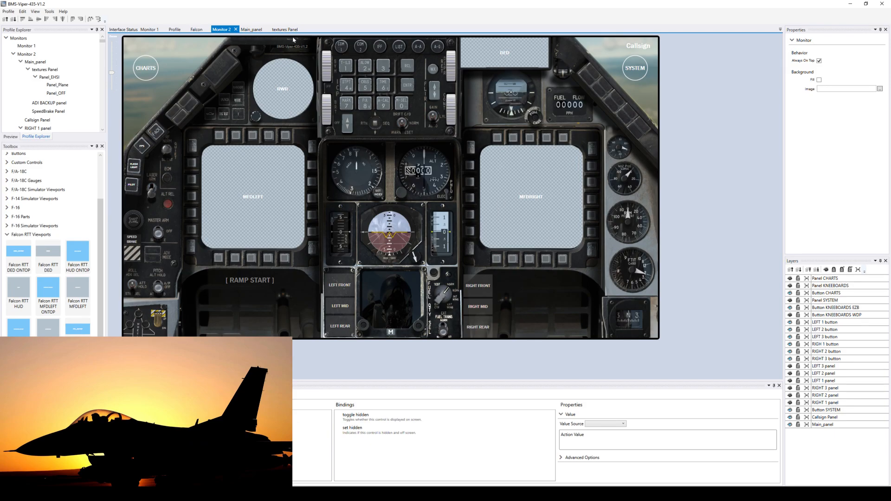
{"action": "left_click", "coordinate": [285, 31]}
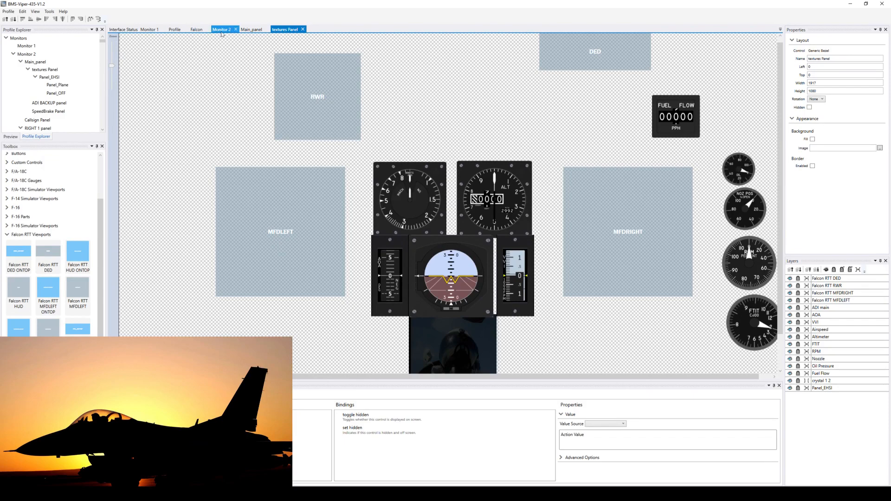
{"action": "left_click", "coordinate": [245, 29]}
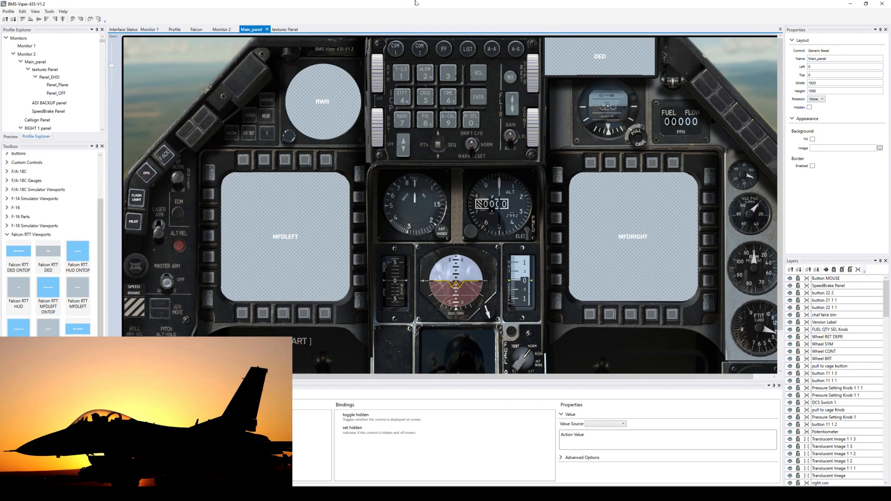
Examine the Falcon interface's generated RTT client configuration in Interface Status, and collapse its details again
{"action": "left_click", "coordinate": [123, 29]}
{"action": "left_click", "coordinate": [135, 74]}
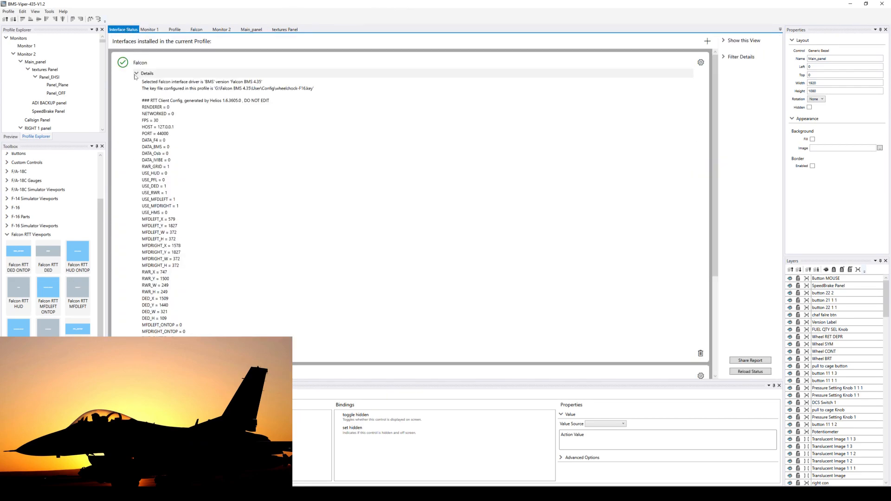
{"action": "left_click", "coordinate": [135, 74]}
Switch to Helios Control Center and start the BMS-Viper-435-V1.2 profile
{"action": "left_click", "coordinate": [850, 4]}
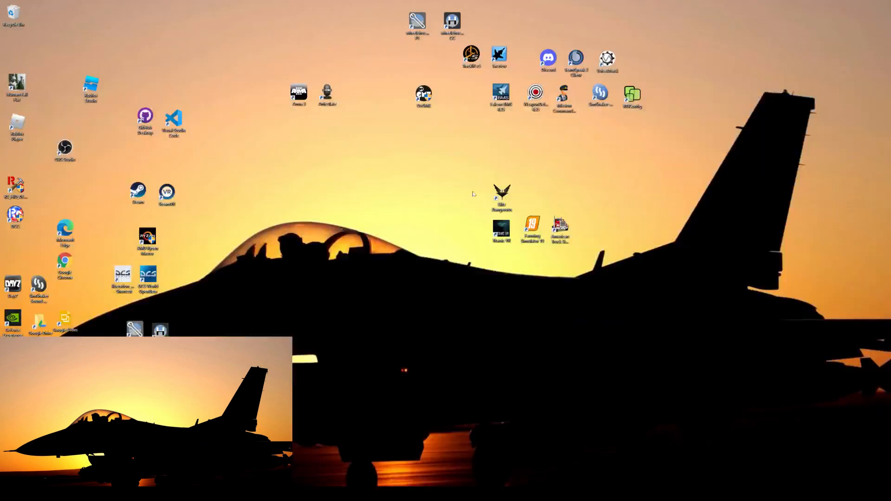
{"action": "left_click", "coordinate": [297, 493]}
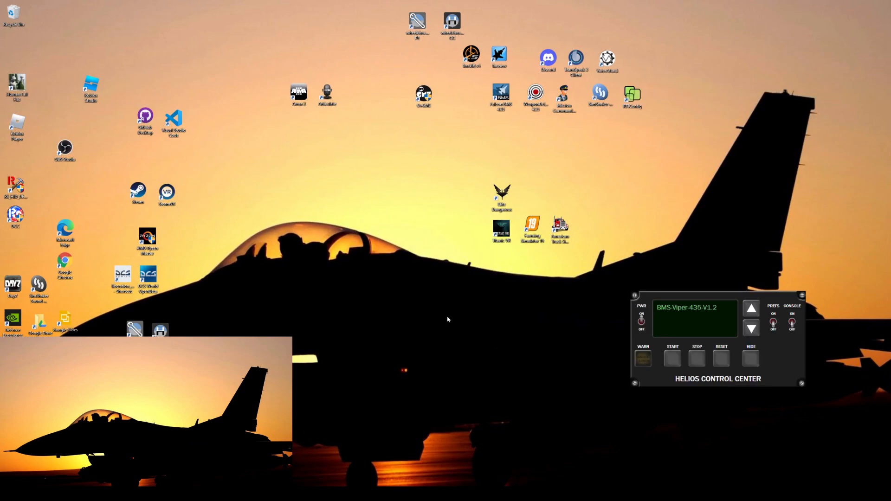
{"action": "left_click", "coordinate": [672, 358]}
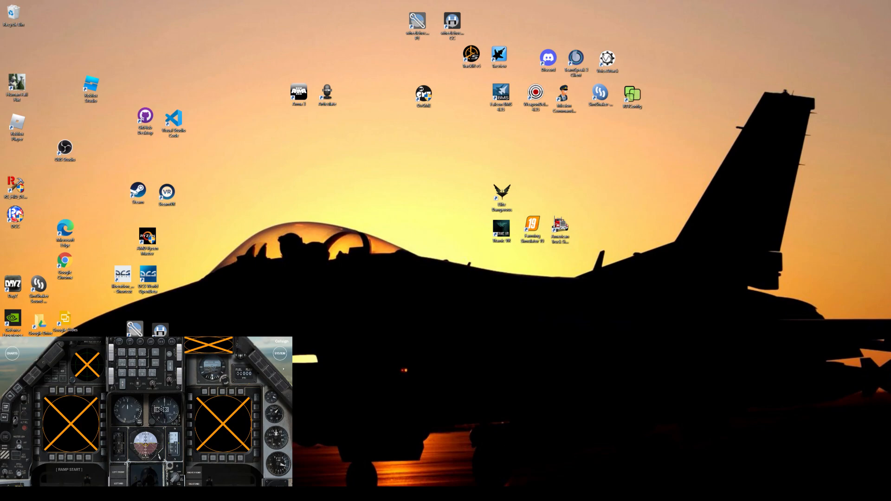
Exit the running cockpit profile through its SYSTEM controls and power off Helios Control Center
{"action": "left_click", "coordinate": [279, 354]}
{"action": "left_click", "coordinate": [287, 474]}
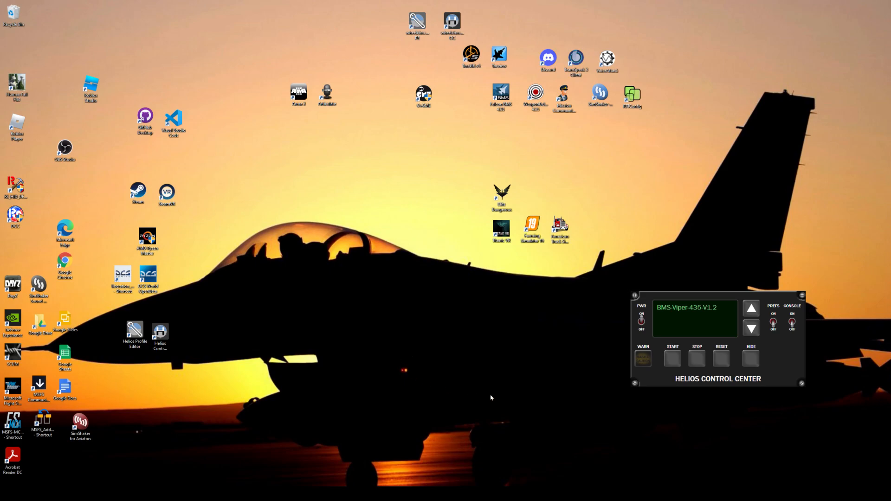
{"action": "left_click", "coordinate": [642, 322]}
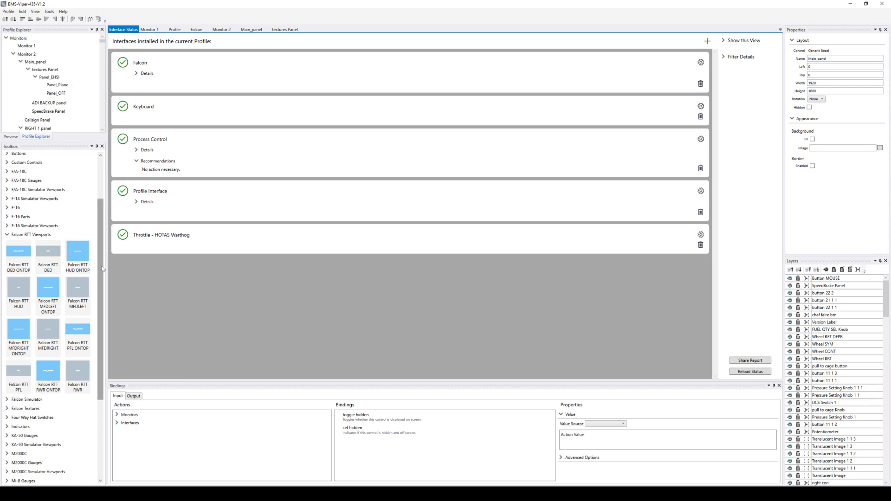
Open the Untitled.hpf profile in the Profile Editor
{"action": "left_click", "coordinate": [8, 12]}
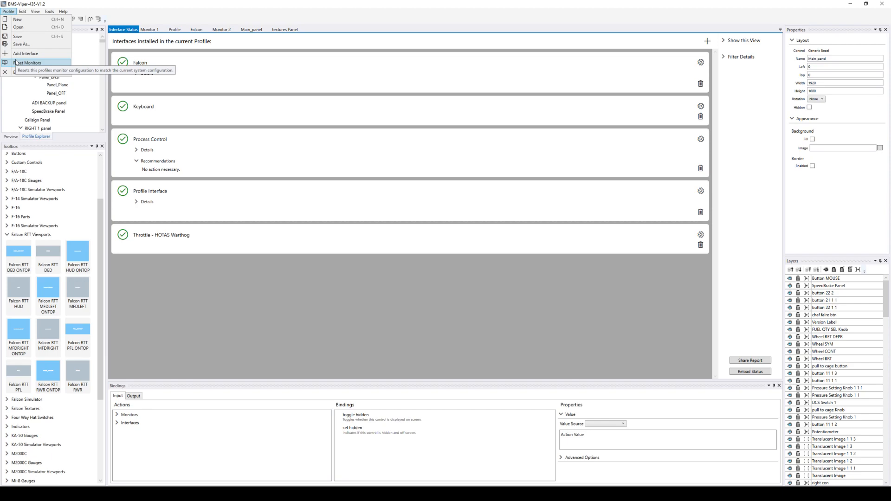
{"action": "left_click", "coordinate": [19, 27]}
{"action": "double_click", "coordinate": [350, 240]}
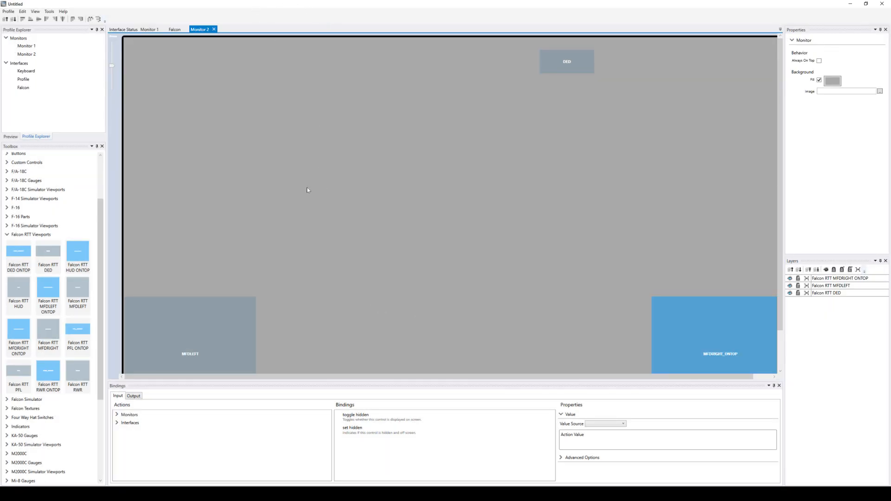
Delete the DED, MFDLEFT and MFDRIGHT ONTOP viewports from Monitor 2
{"action": "left_click", "coordinate": [568, 62]}
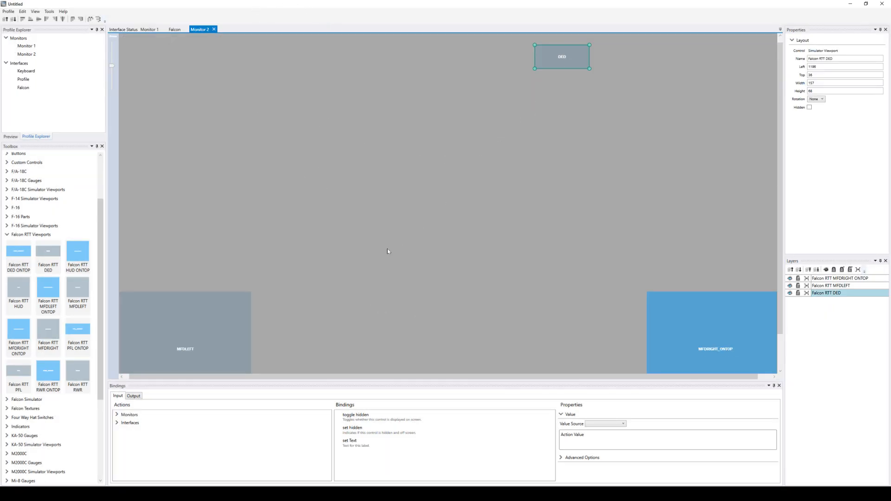
{"action": "left_click", "coordinate": [211, 323], "text": "ctrl"}
{"action": "left_click", "coordinate": [721, 335], "text": "ctrl"}
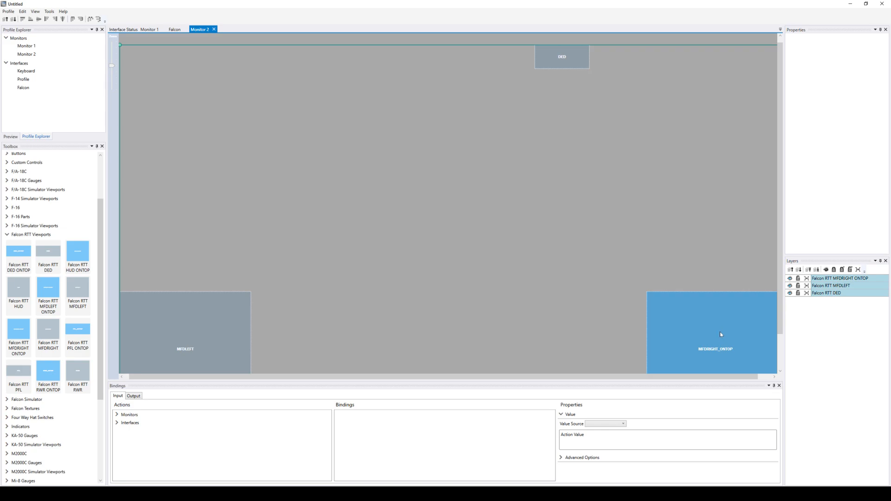
{"action": "key", "text": "Delete"}
Delete the Falcon RTT HUD ONTOP viewport from Monitor 1
{"action": "left_click", "coordinate": [149, 30]}
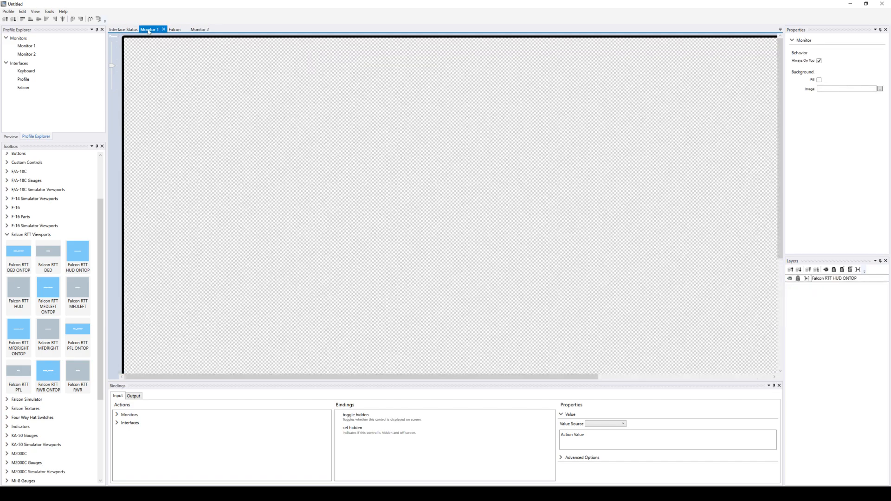
{"action": "left_click", "coordinate": [115, 79]}
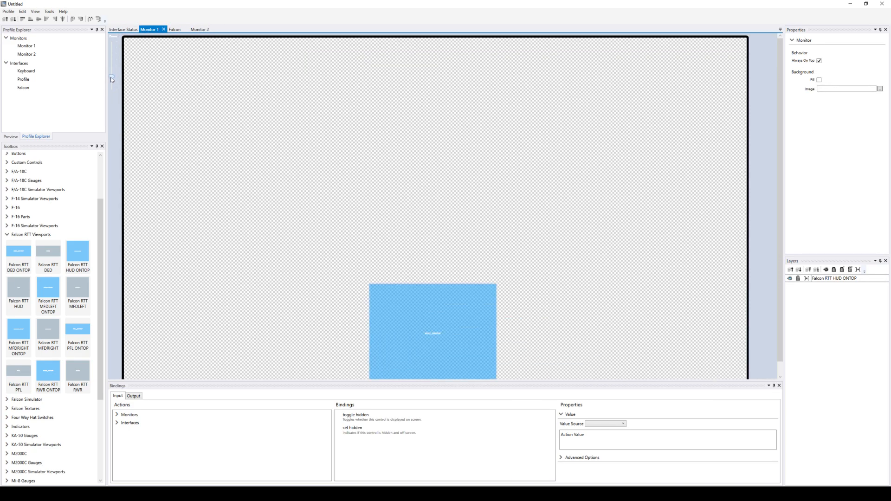
{"action": "left_click", "coordinate": [384, 278]}
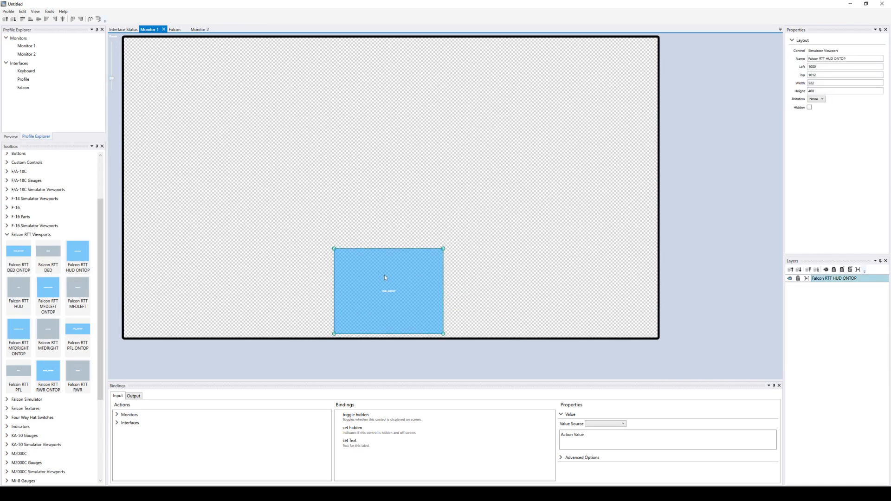
{"action": "key", "text": "Delete"}
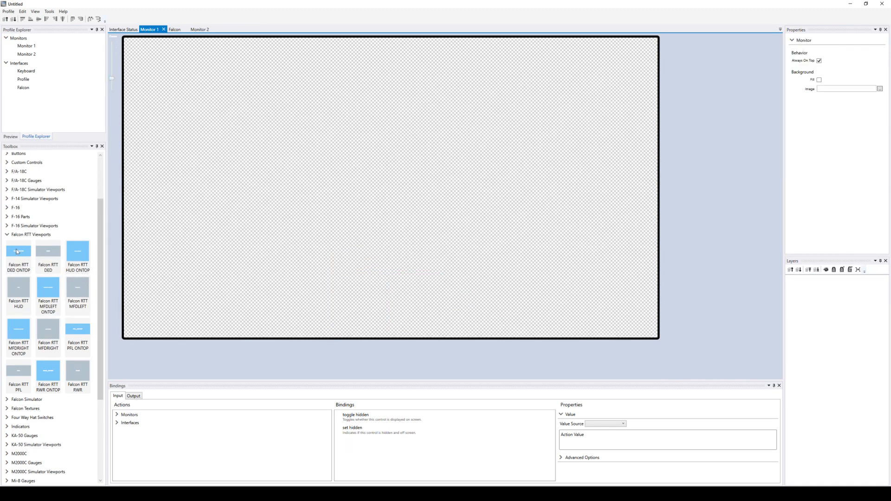
Add DED ONTOP at Monitor 1's right edge, and MFDLEFT ONTOP and MFDRIGHT ONTOP viewports in its lower-left and lower-right corners
{"action": "left_click_drag", "start_coordinate": [19, 251], "coordinate": [630, 226]}
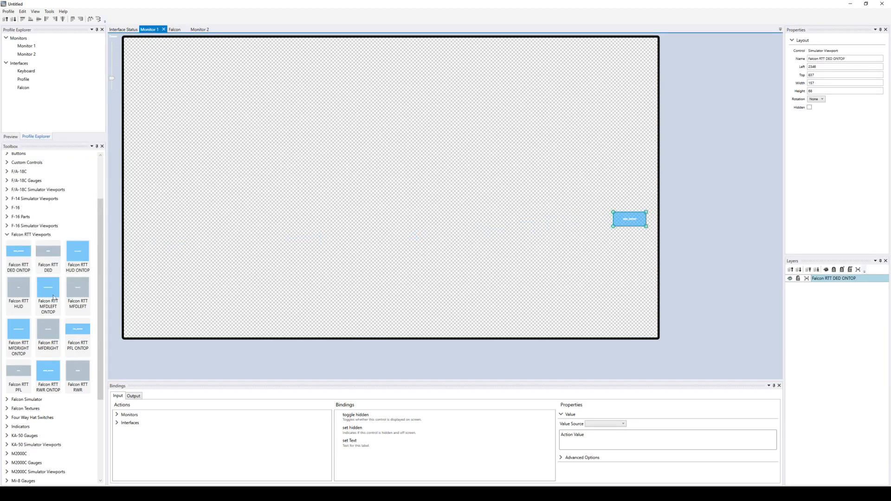
{"action": "left_click_drag", "start_coordinate": [49, 291], "coordinate": [225, 241]}
{"action": "left_click_drag", "start_coordinate": [32, 334], "coordinate": [555, 241]}
Move the DED ONTOP viewport just above the right MFD viewport and enlarge it to about 264 by 107
{"action": "left_click", "coordinate": [632, 219]}
{"action": "left_click_drag", "start_coordinate": [636, 226], "coordinate": [645, 269]}
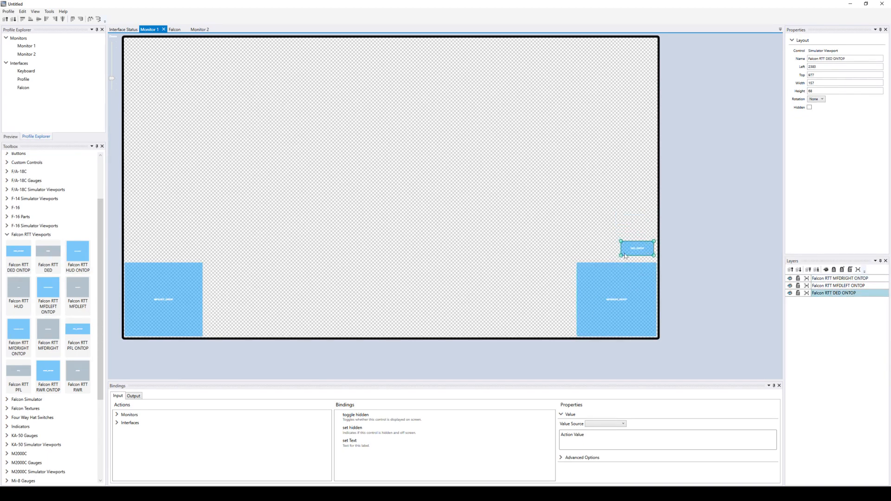
{"action": "mouse_move", "coordinate": [620, 241]}
{"action": "left_mouse_down"}
{"action": "mouse_move", "coordinate": [584, 227]}
{"action": "mouse_move", "coordinate": [611, 254]}
{"action": "left_mouse_up"}
{"action": "left_click", "coordinate": [511, 240]}
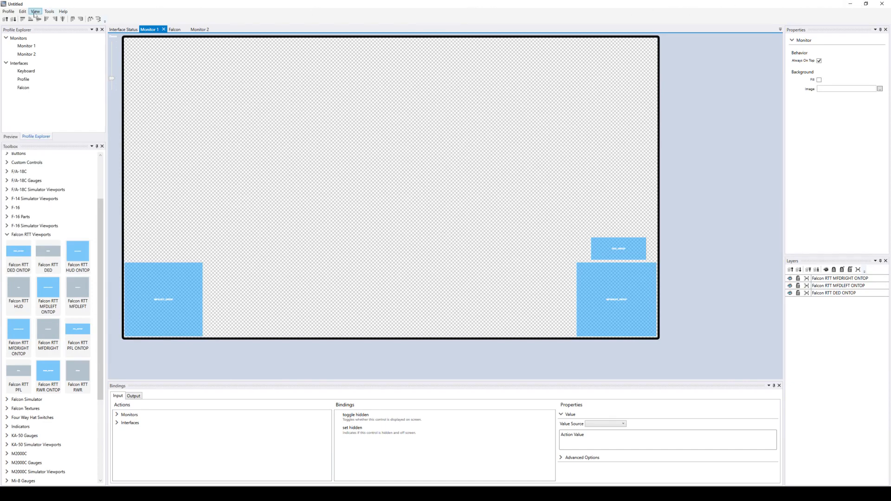
Save the Untitled profile and minimize the Profile Editor
{"action": "left_click", "coordinate": [9, 11]}
{"action": "left_click", "coordinate": [19, 39]}
{"action": "left_click", "coordinate": [851, 4]}
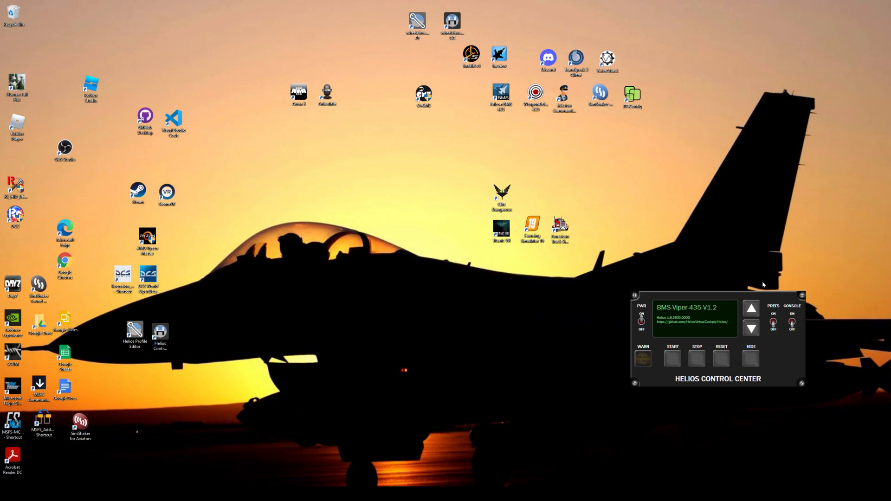
Select the Untitled profile in Helios Control Center and start it
{"action": "left_click", "coordinate": [748, 332]}
{"action": "left_click", "coordinate": [748, 332]}
{"action": "left_click", "coordinate": [748, 332]}
{"action": "left_click", "coordinate": [747, 332]}
{"action": "left_click", "coordinate": [748, 331]}
{"action": "left_click", "coordinate": [747, 332]}
{"action": "left_click", "coordinate": [748, 332]}
{"action": "left_click", "coordinate": [747, 332]}
{"action": "left_click", "coordinate": [673, 357]}
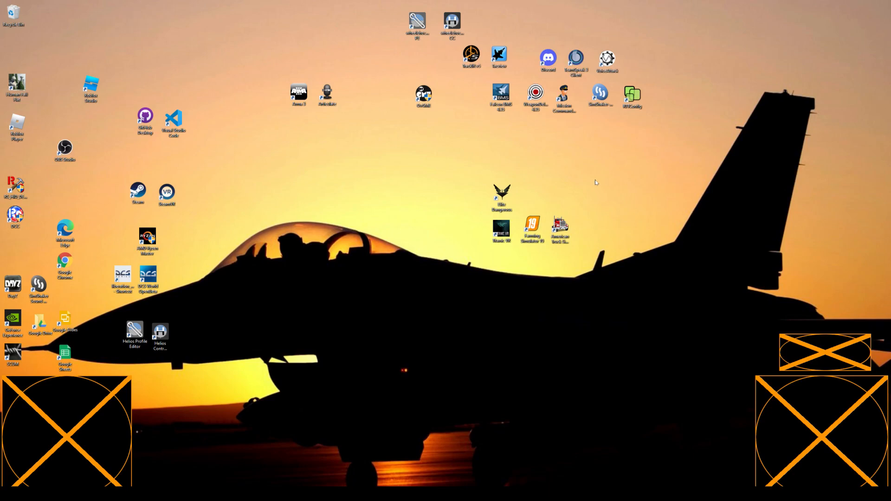
Launch Falcon BMS 4.35 and minimize the SimShaker-Wings window
{"action": "double_click", "coordinate": [501, 93]}
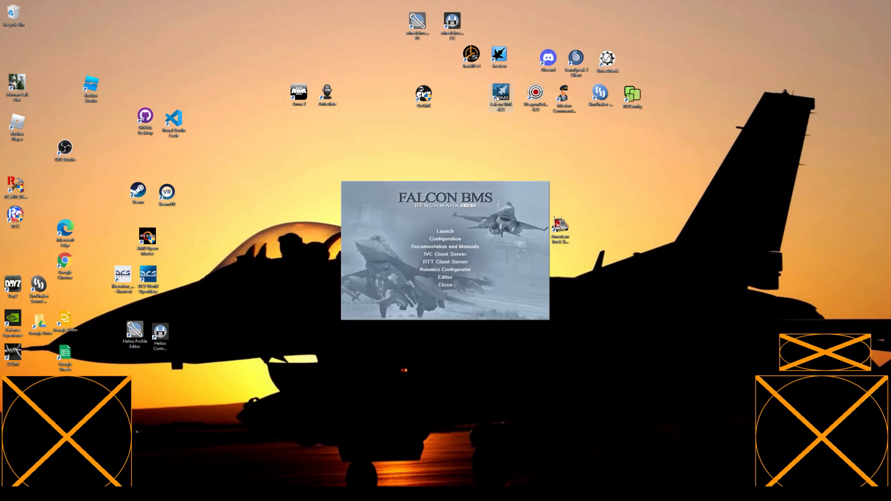
{"action": "left_click", "coordinate": [448, 233]}
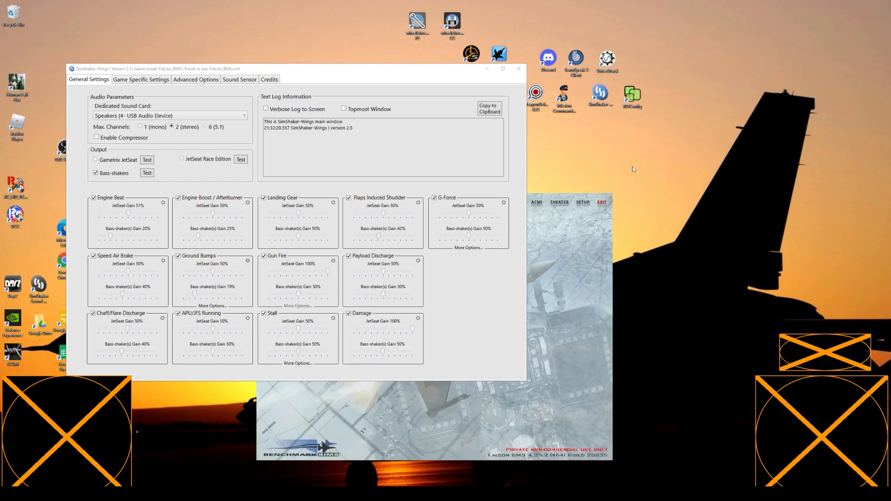
{"action": "left_click", "coordinate": [487, 68]}
Select the TR_BMS_02_Navigation training mission under Tactical Engagement and commit to it to test the viewports in flight
{"action": "left_click", "coordinate": [361, 203]}
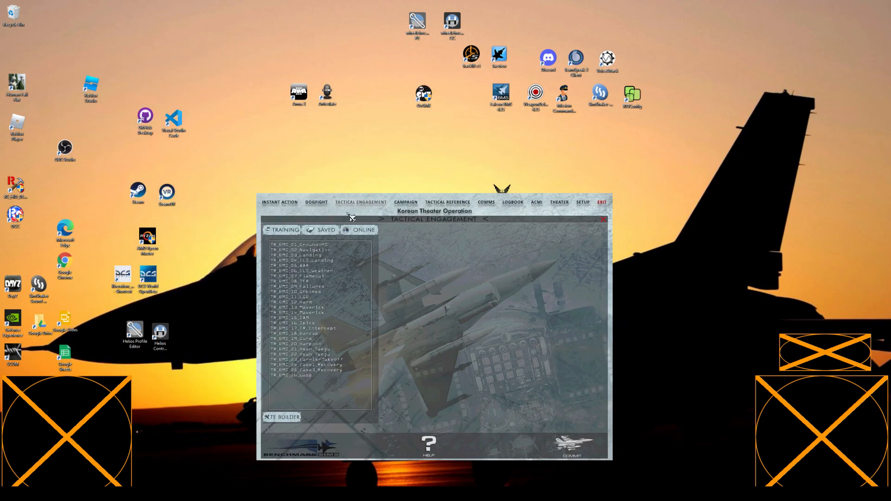
{"action": "left_click", "coordinate": [318, 251]}
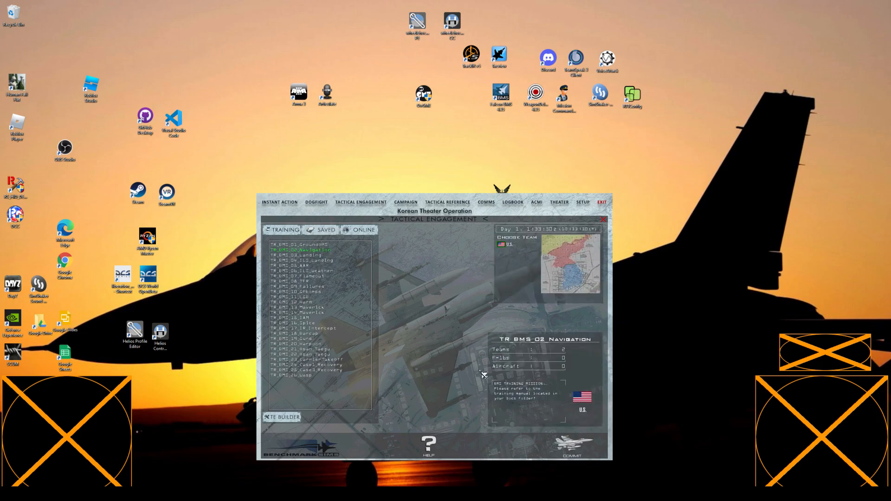
{"action": "left_click", "coordinate": [580, 450]}
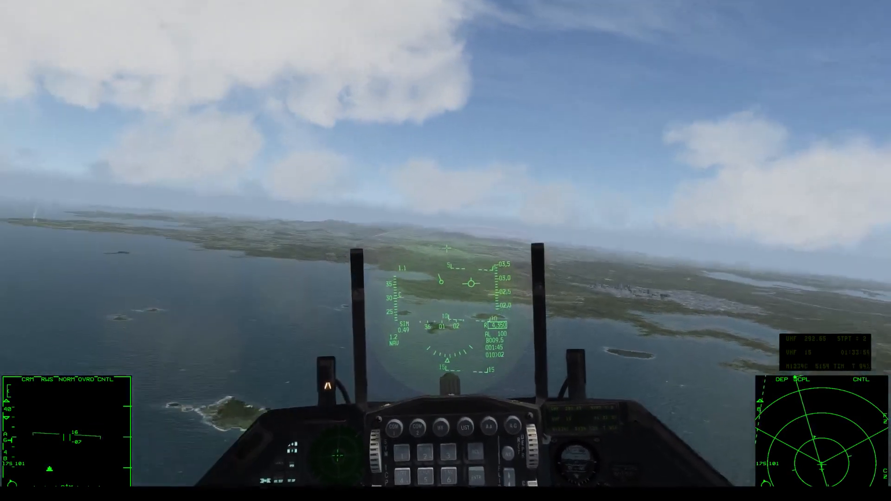
Leave the flight and exit Falcon BMS to the desktop
{"action": "key", "text": "Escape"}
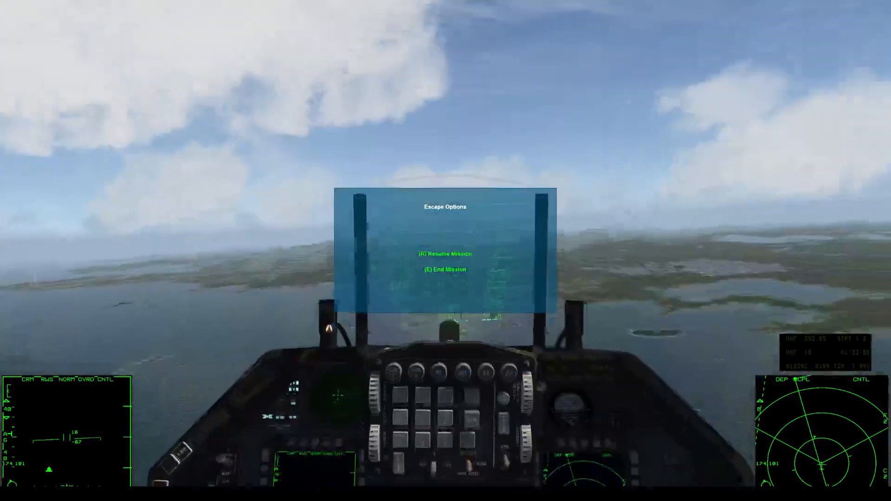
{"action": "key", "text": "r"}
{"action": "key", "text": "F3"}
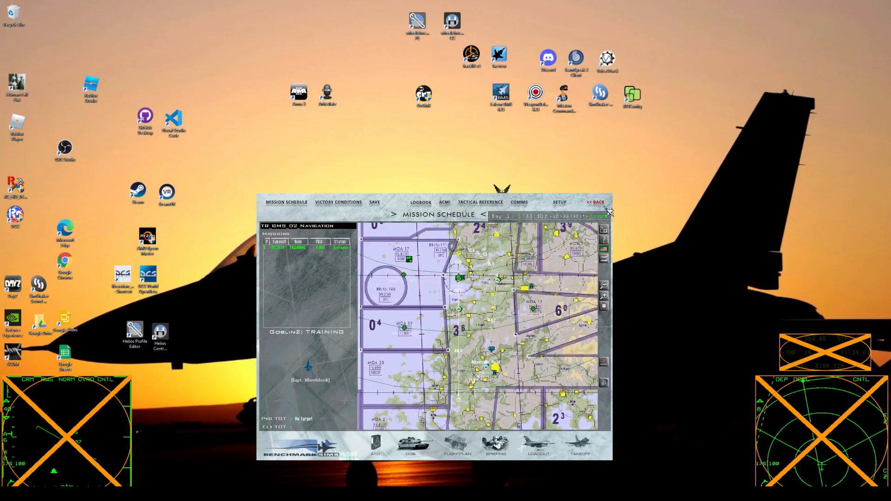
{"action": "left_click", "coordinate": [595, 202]}
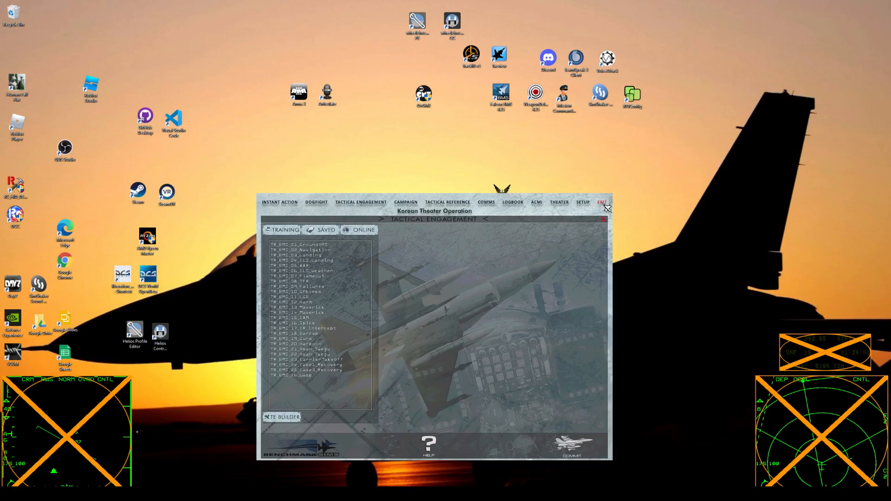
{"action": "left_click", "coordinate": [603, 204]}
{"action": "left_click", "coordinate": [590, 206]}
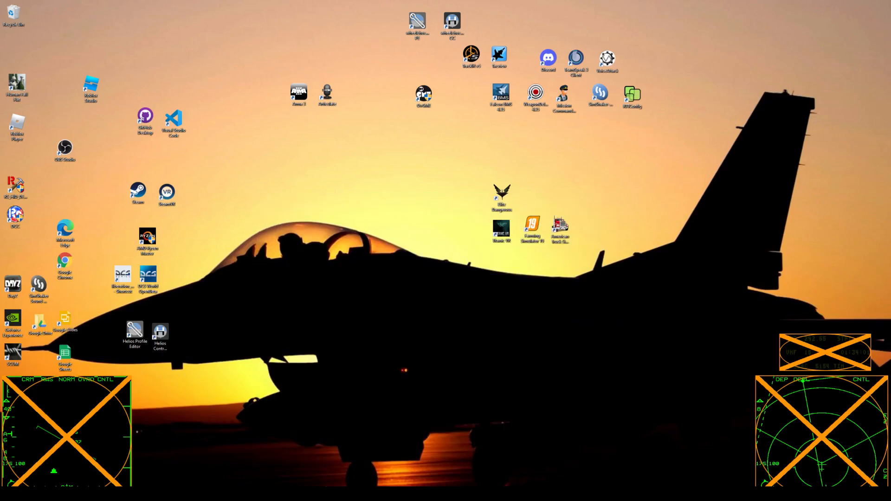
Shut down the Untitled profile and Helios Control Center, and return to the Profile Editor
{"action": "left_click", "coordinate": [702, 356]}
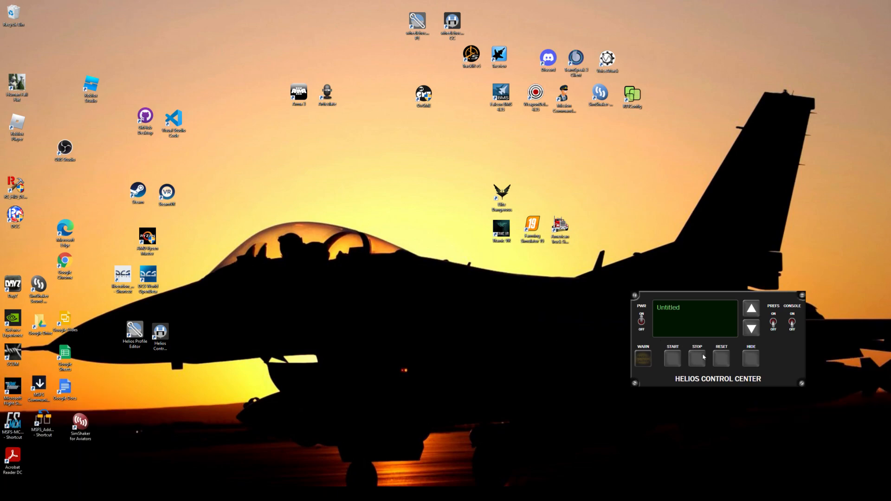
{"action": "left_click", "coordinate": [640, 327]}
{"action": "left_click", "coordinate": [341, 494]}
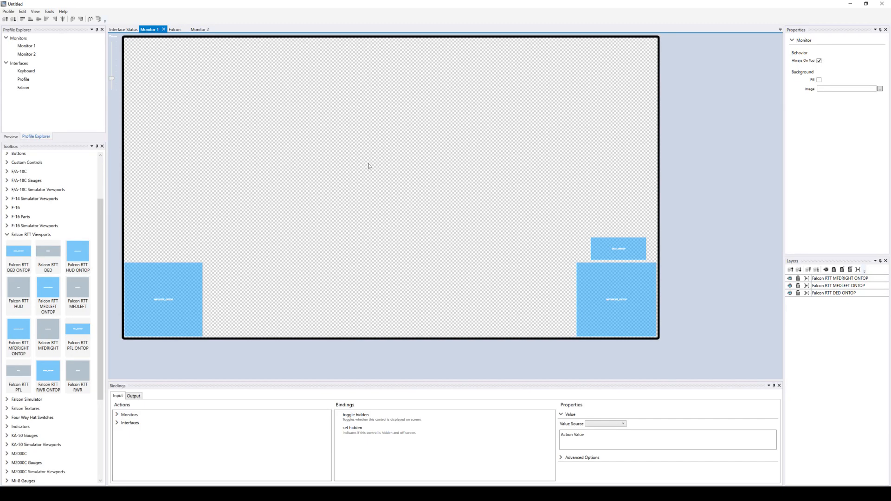
Disallow Helios profiles from starting or stopping the RTT process in the Falcon interface's Process Control settings
{"action": "left_click", "coordinate": [124, 30]}
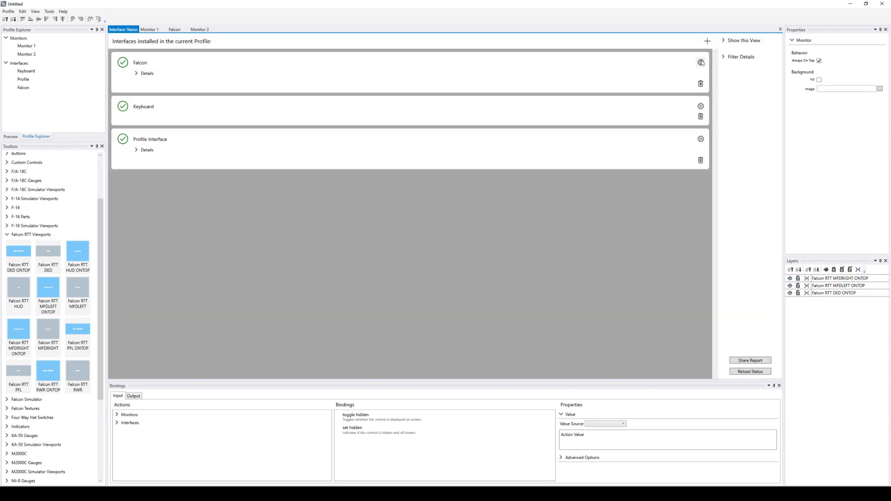
{"action": "left_click", "coordinate": [701, 62]}
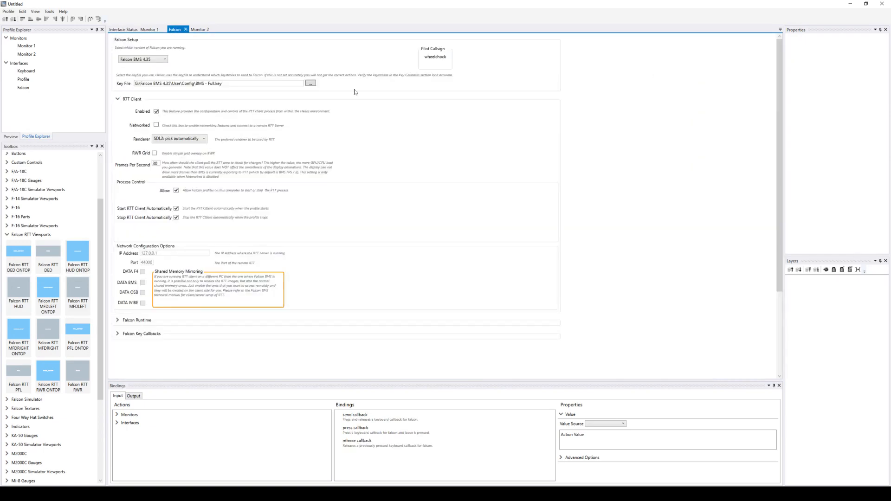
{"action": "left_click", "coordinate": [176, 190]}
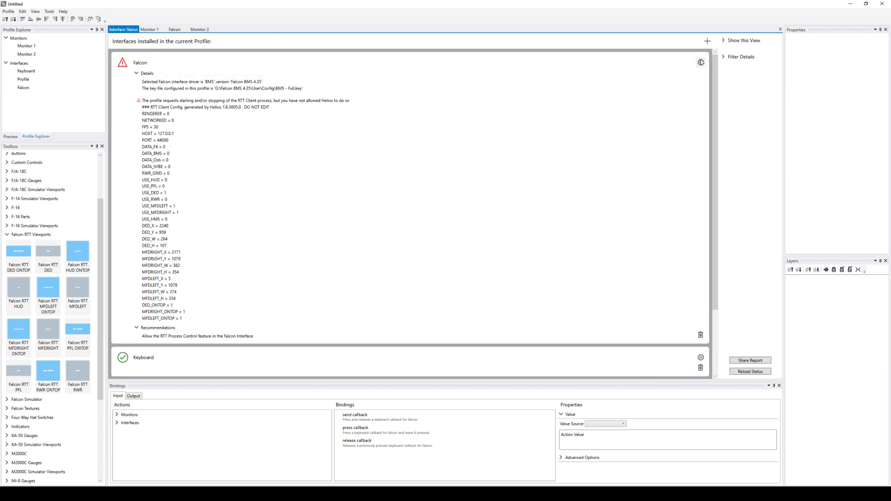
Compare the Falcon interface's RTT process settings with its warning and recommendation in Interface Status
{"action": "left_click", "coordinate": [701, 62]}
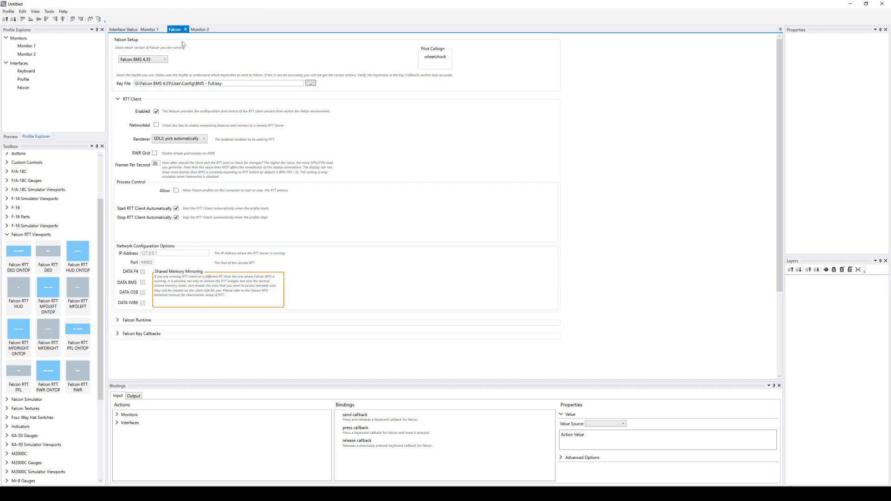
{"action": "left_click", "coordinate": [119, 30]}
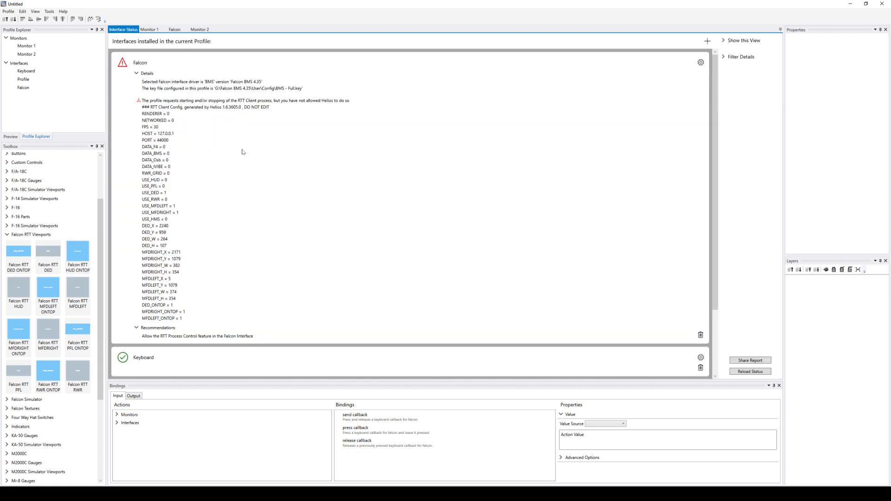
{"action": "scroll", "coordinate": [250, 165], "scroll_direction": "down", "scroll_amount": 1}
{"action": "scroll", "coordinate": [262, 164], "scroll_direction": "up", "scroll_amount": 1}
{"action": "scroll", "coordinate": [195, 307], "scroll_direction": "down", "scroll_amount": 1}
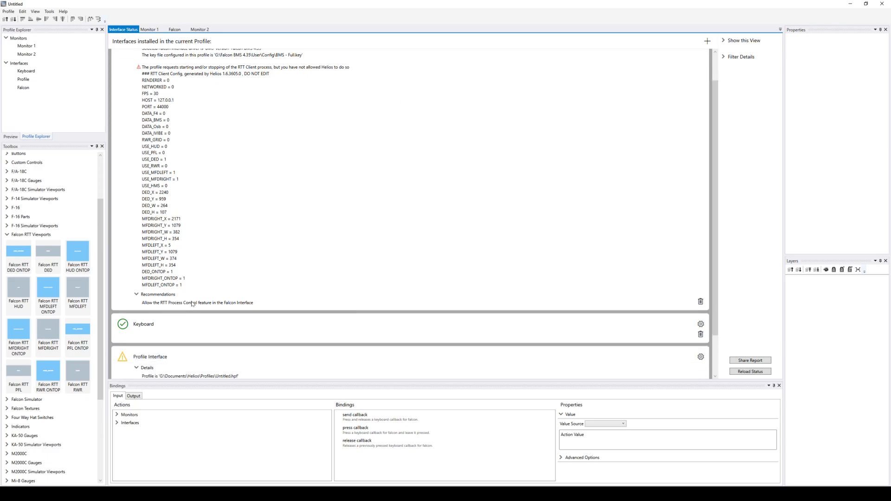
{"action": "scroll", "coordinate": [355, 253], "scroll_direction": "up", "scroll_amount": 1}
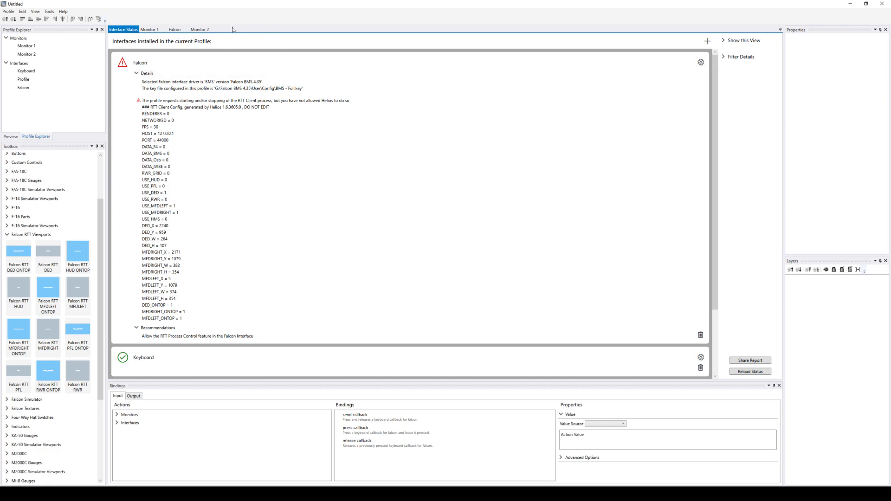
Turn off both Start RTT Client Automatically and Stop RTT Client Automatically in the Falcon interface
{"action": "left_click", "coordinate": [179, 29]}
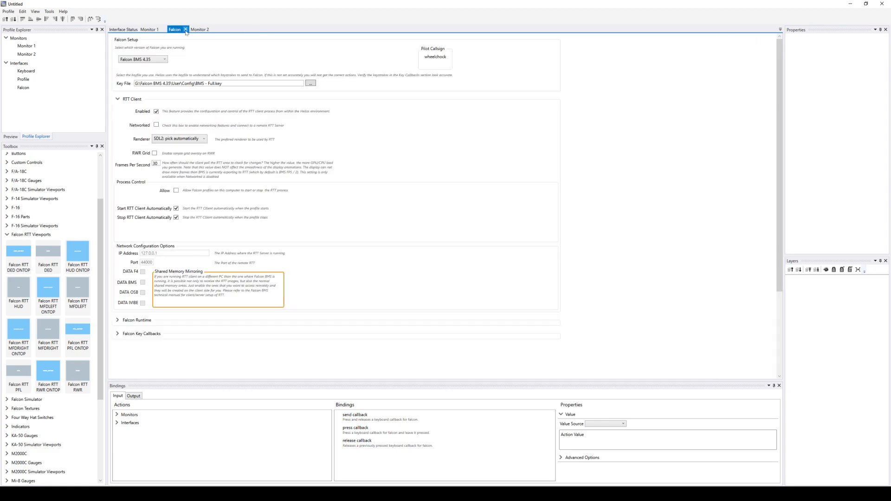
{"action": "left_click", "coordinate": [177, 208]}
{"action": "left_click", "coordinate": [177, 218]}
Examine the Falcon interface's details in Interface Status, collapse them, and return to the Falcon settings
{"action": "left_click", "coordinate": [126, 31]}
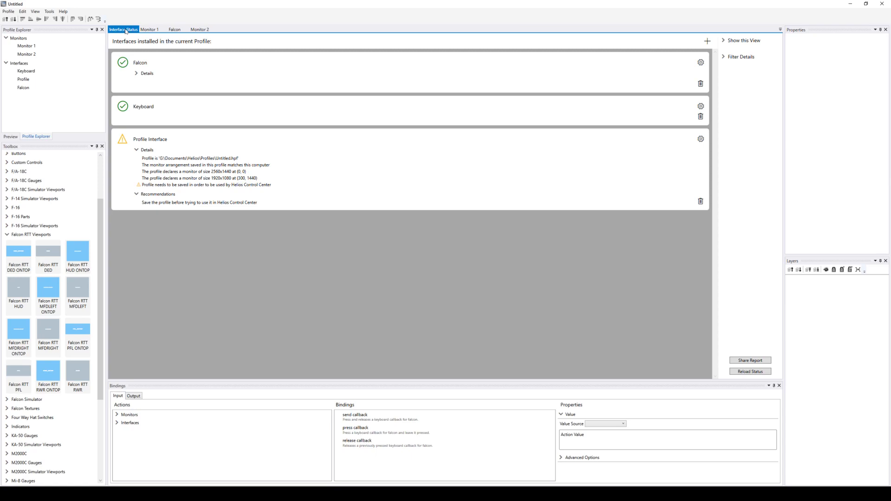
{"action": "left_click", "coordinate": [137, 73]}
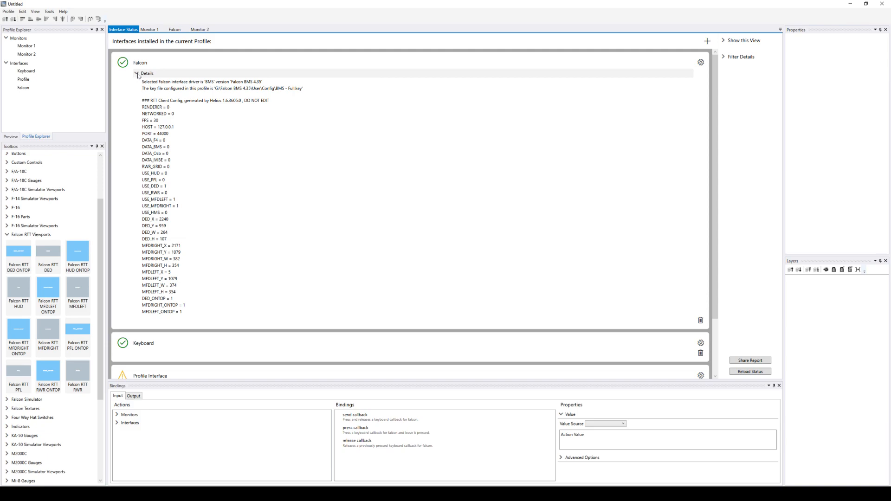
{"action": "left_click", "coordinate": [137, 74]}
{"action": "left_click", "coordinate": [176, 31]}
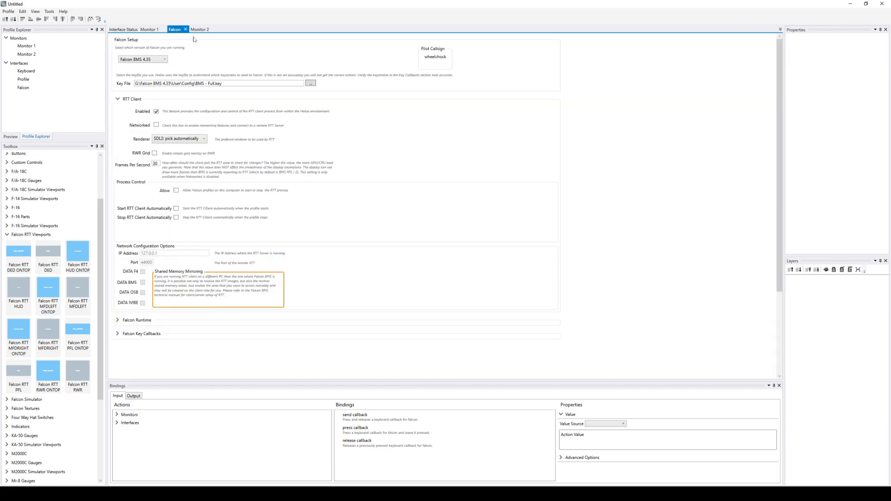